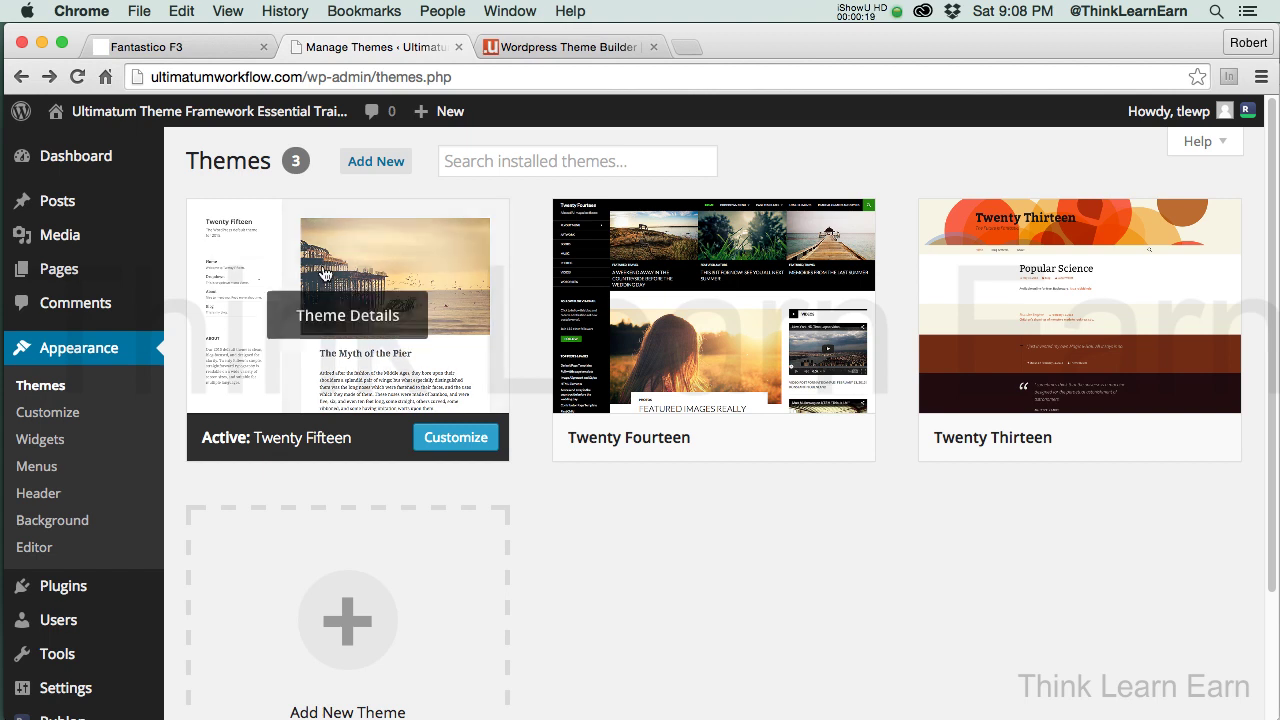
- View the live front page of the site from the WordPress admin, then return to the Themes page
{"action": "mouse_move", "coordinate": [62, 690]}
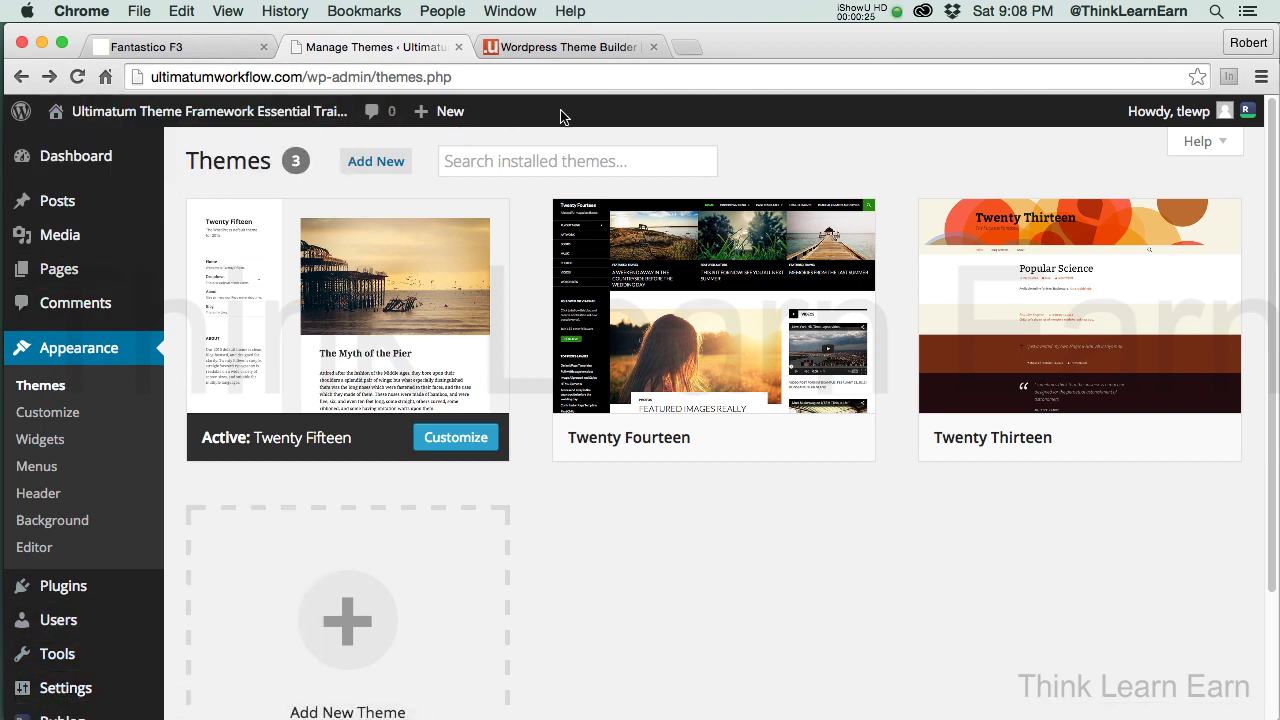
{"action": "mouse_move", "coordinate": [182, 116]}
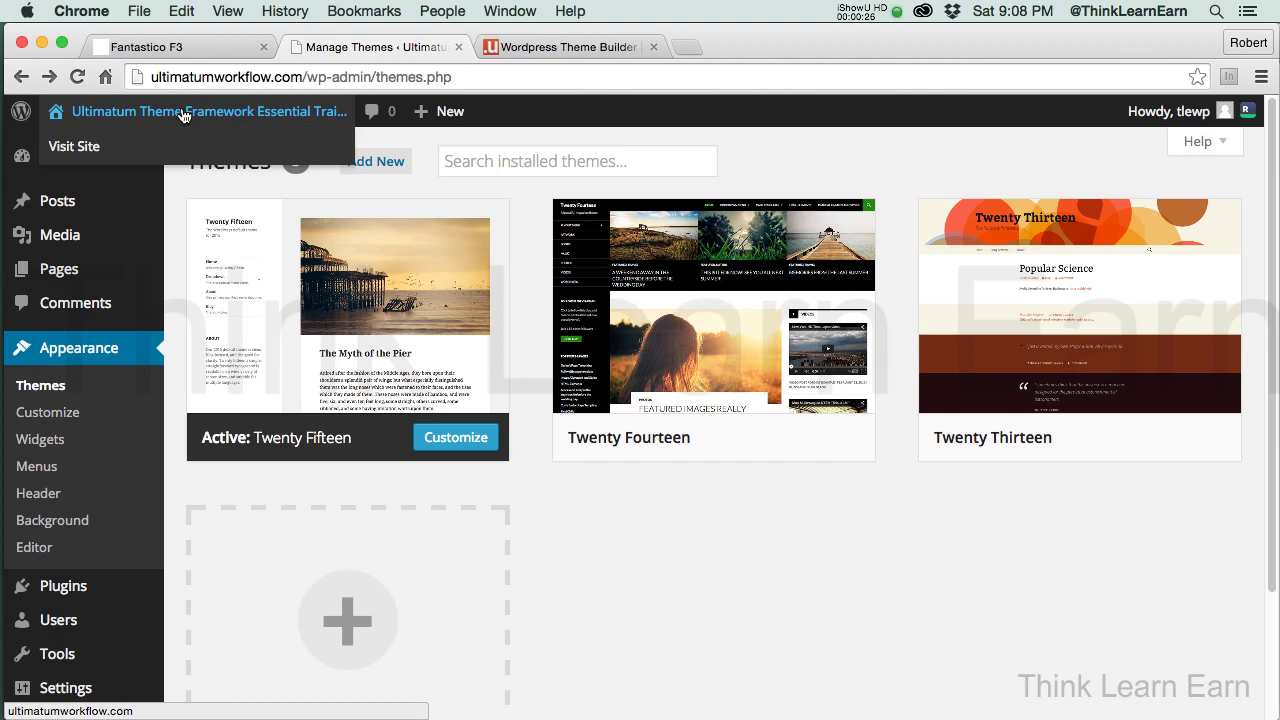
{"action": "left_click", "coordinate": [86, 147]}
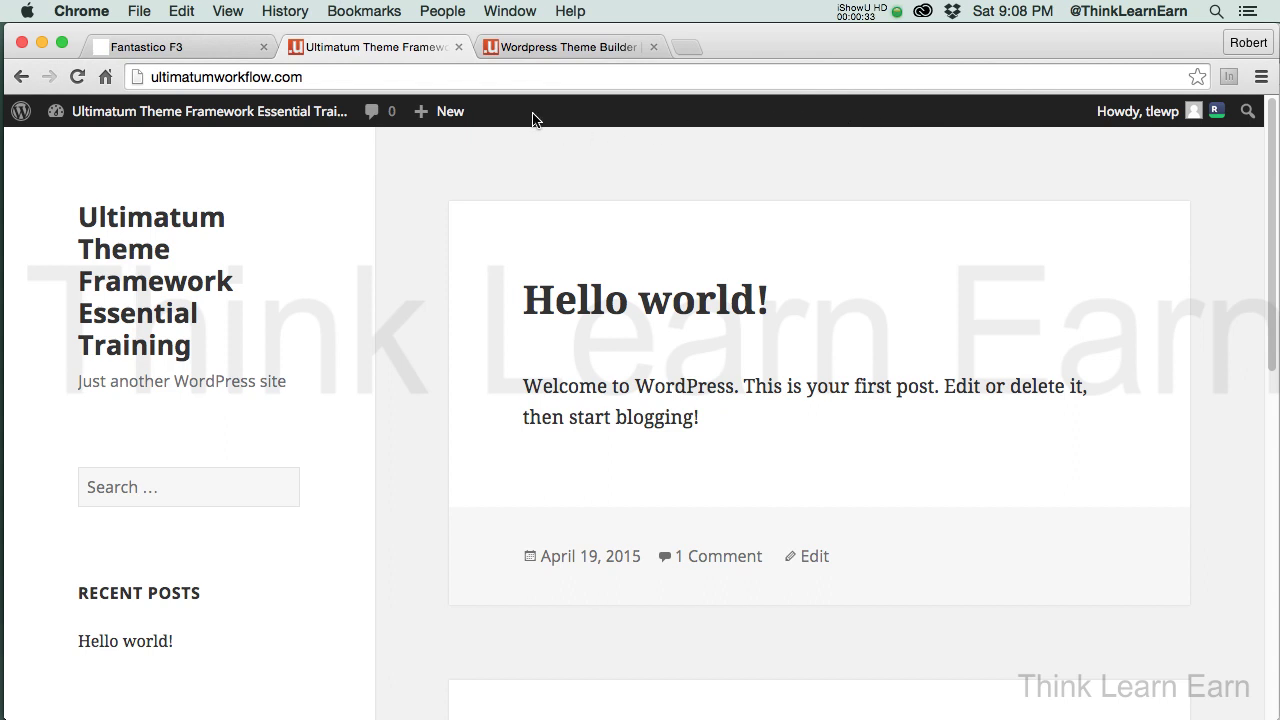
{"action": "left_click", "coordinate": [20, 78]}
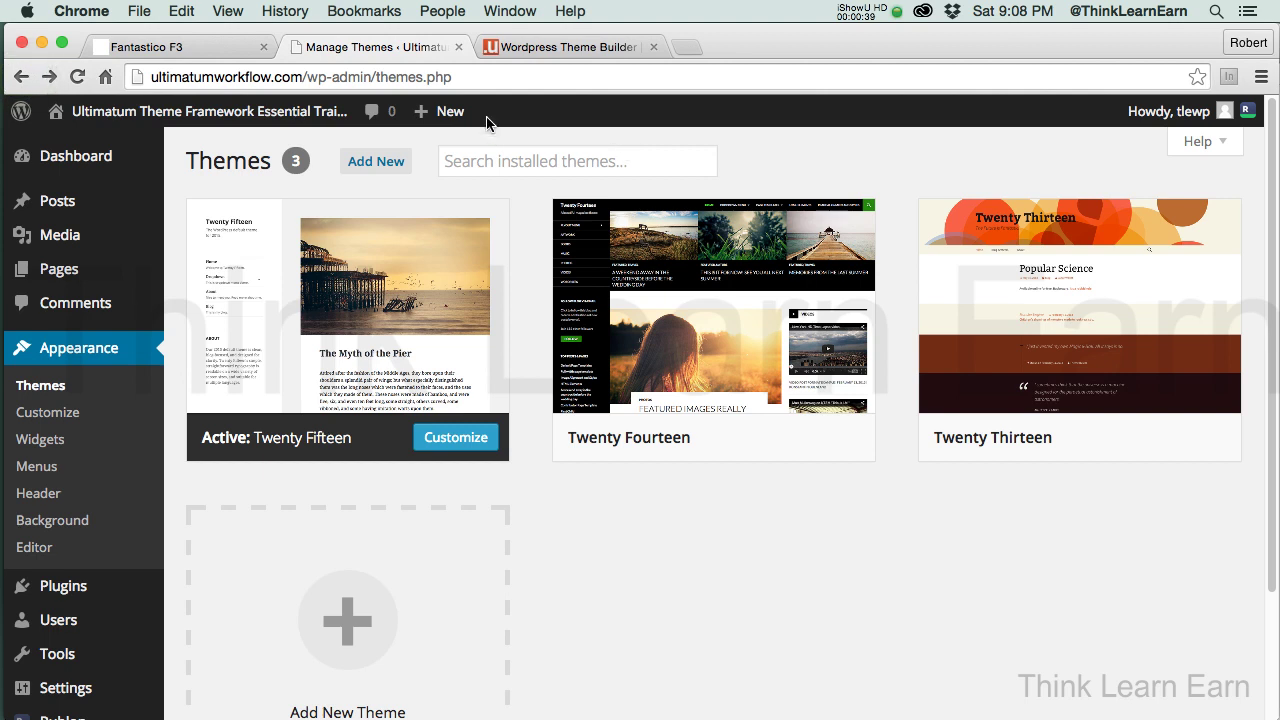
- Copy the ultimatumworkflow.com domain, load it in a new incognito window to check the public site, and close that window
{"action": "left_click_drag", "start_coordinate": [303, 77], "coordinate": [143, 78]}
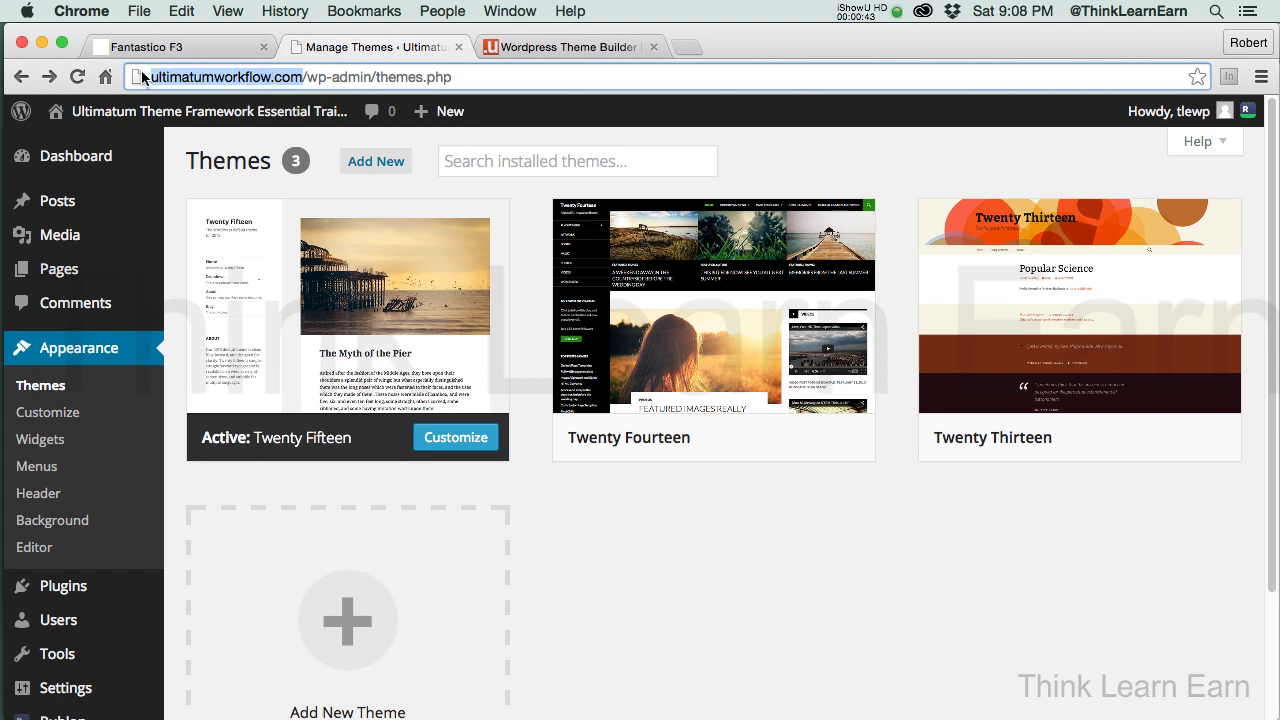
{"action": "key", "text": "super+c"}
{"action": "left_click", "coordinate": [141, 11]}
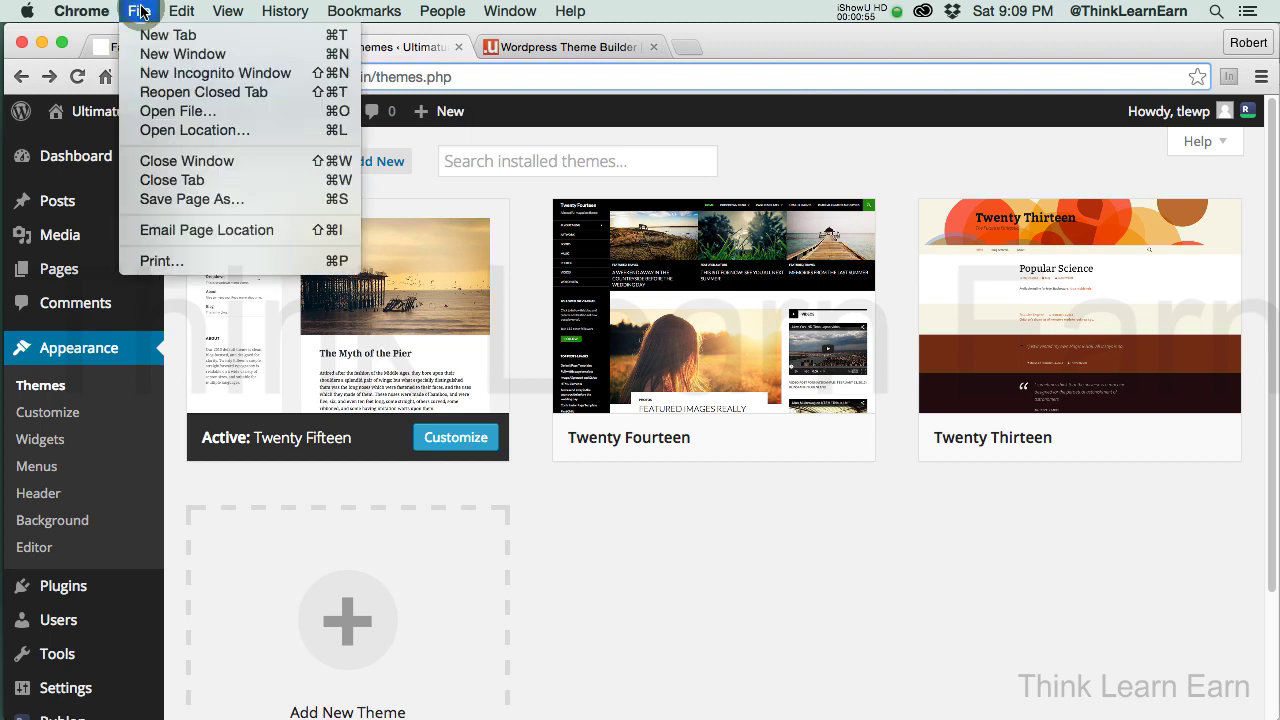
{"action": "left_click", "coordinate": [141, 11]}
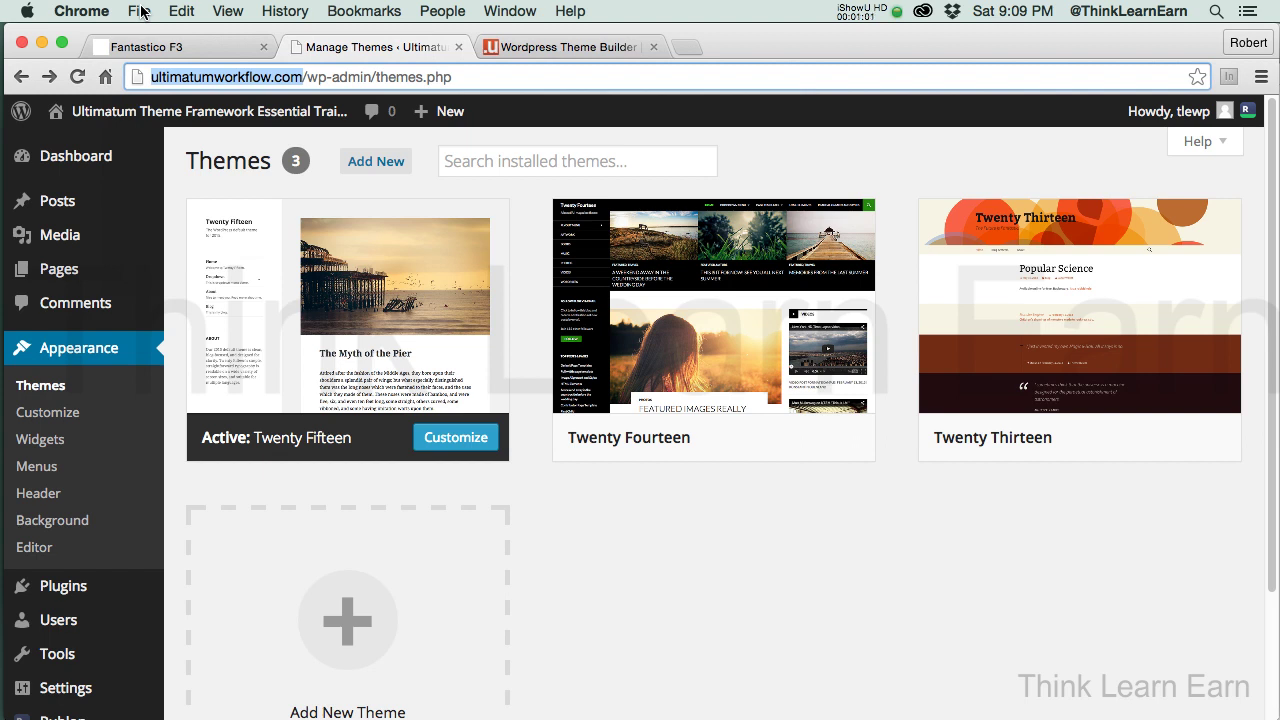
{"action": "left_click", "coordinate": [141, 11]}
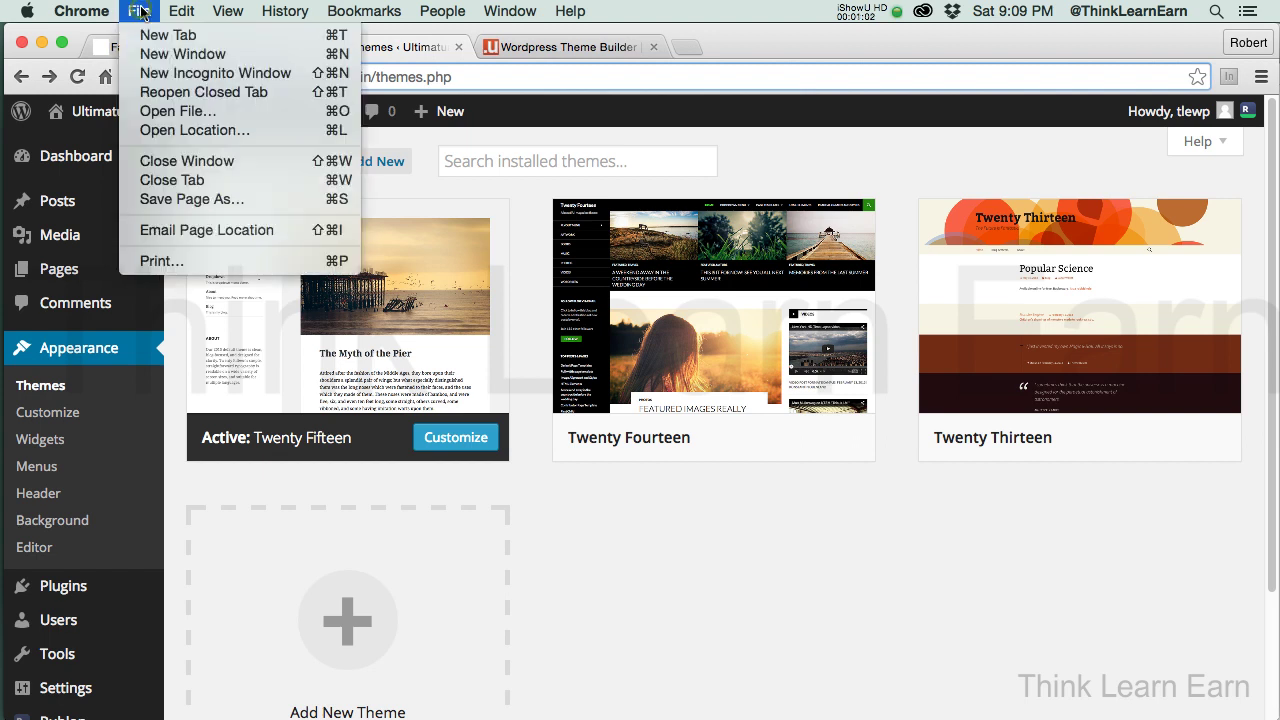
{"action": "left_click", "coordinate": [155, 73]}
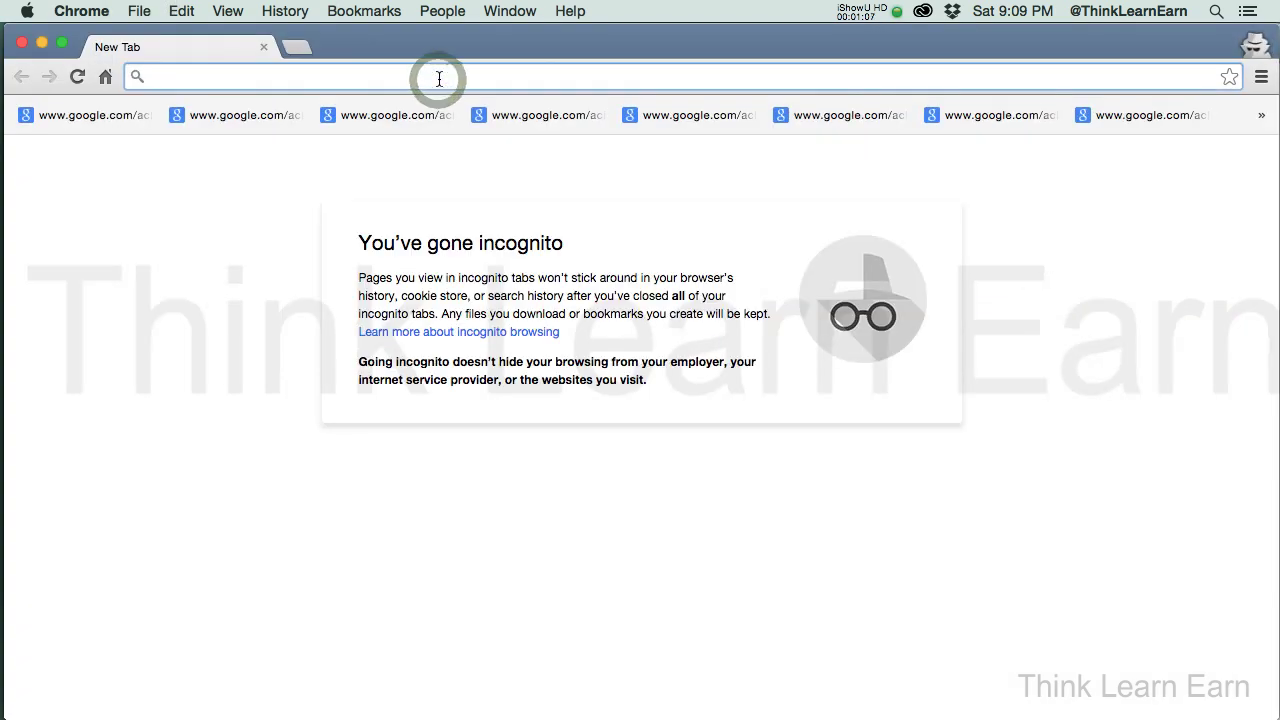
{"action": "key", "text": "super+v"}
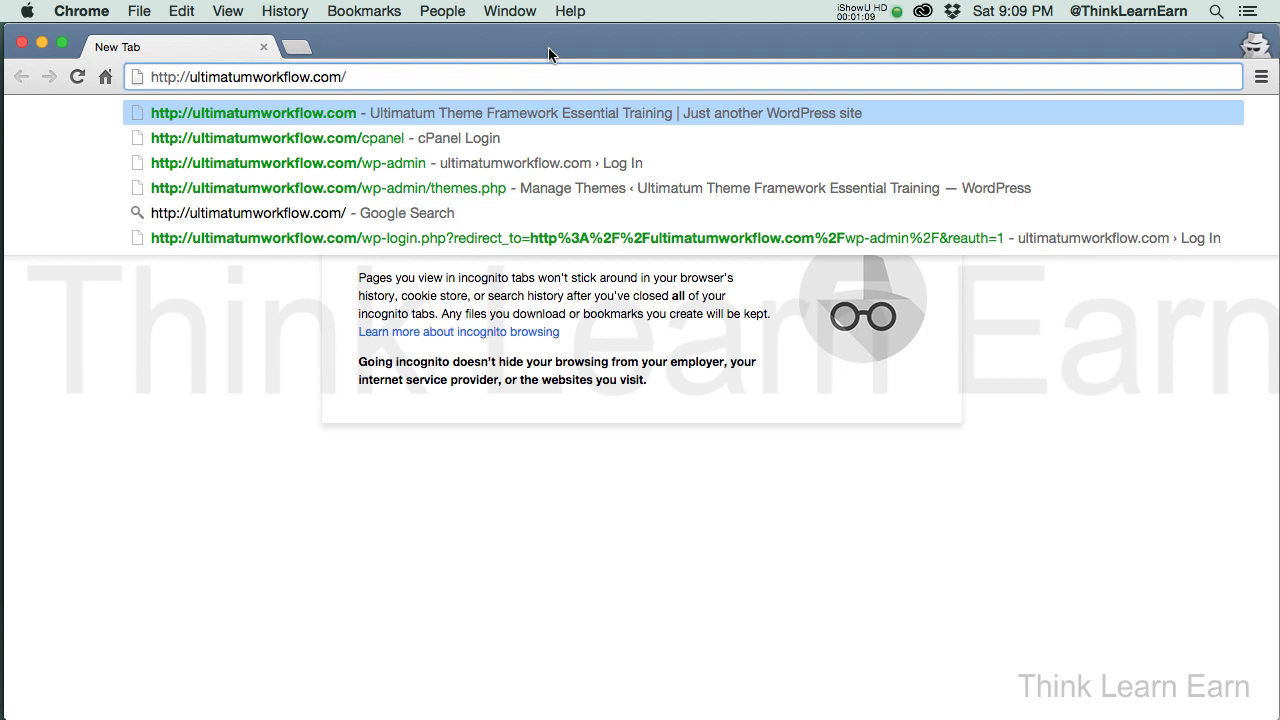
{"action": "key", "text": "Return"}
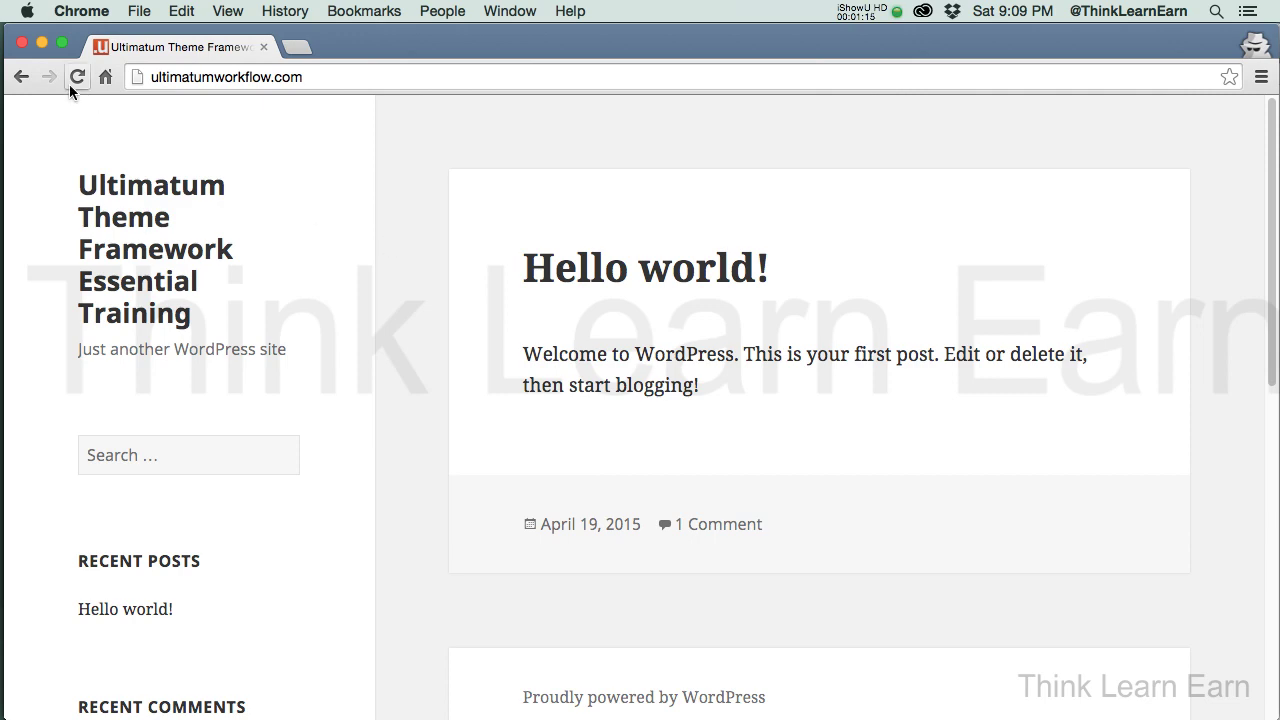
{"action": "left_click", "coordinate": [22, 46]}
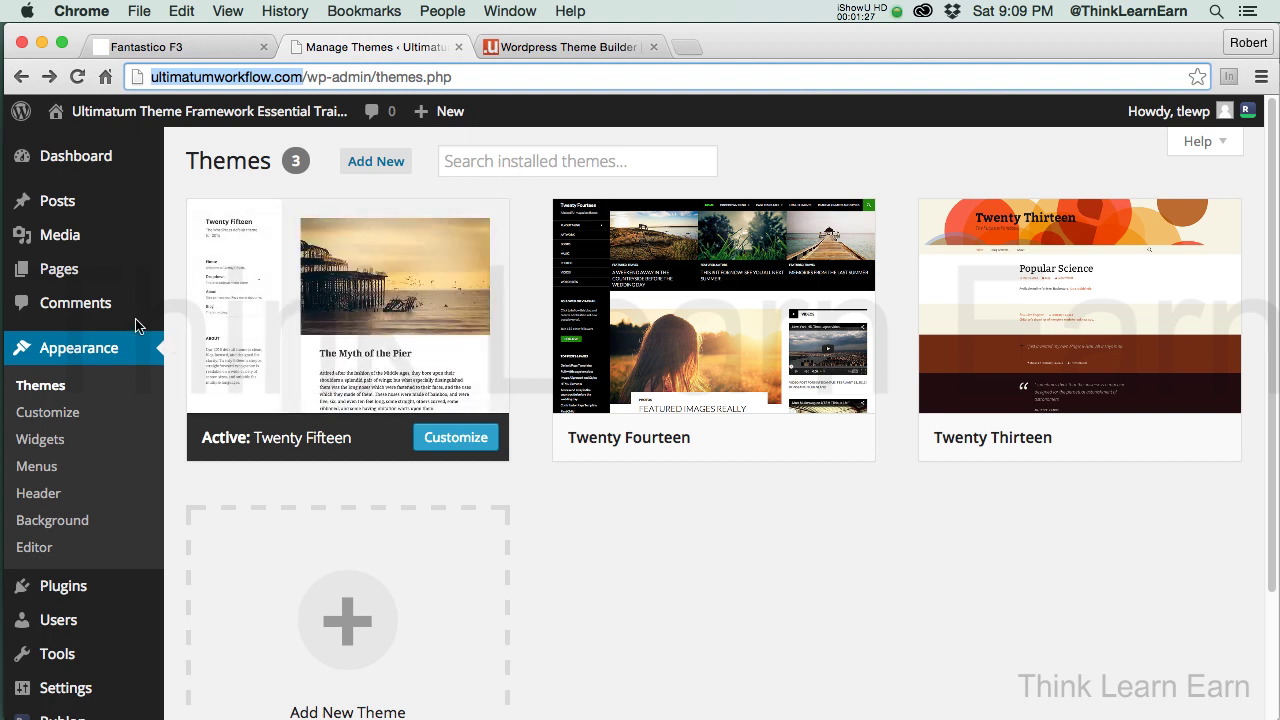
- Open the General Settings page of the site
{"action": "mouse_move", "coordinate": [124, 649]}
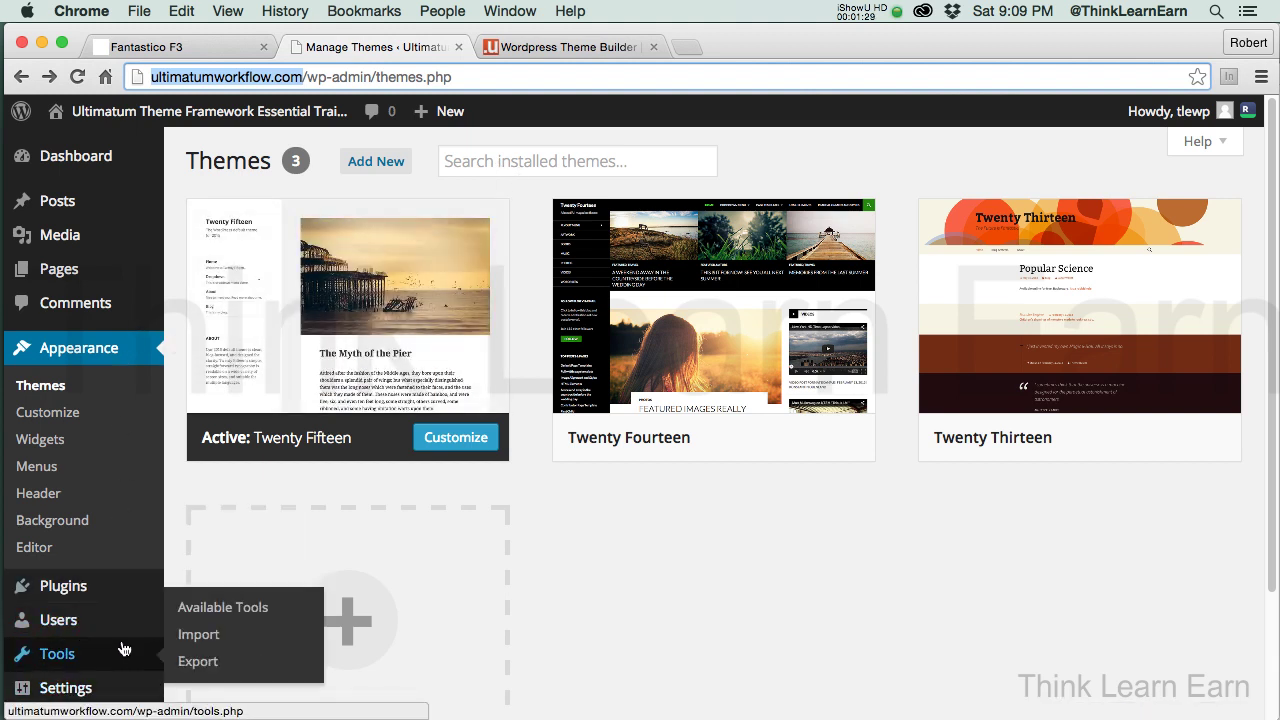
{"action": "mouse_move", "coordinate": [80, 688]}
{"action": "left_click", "coordinate": [205, 525]}
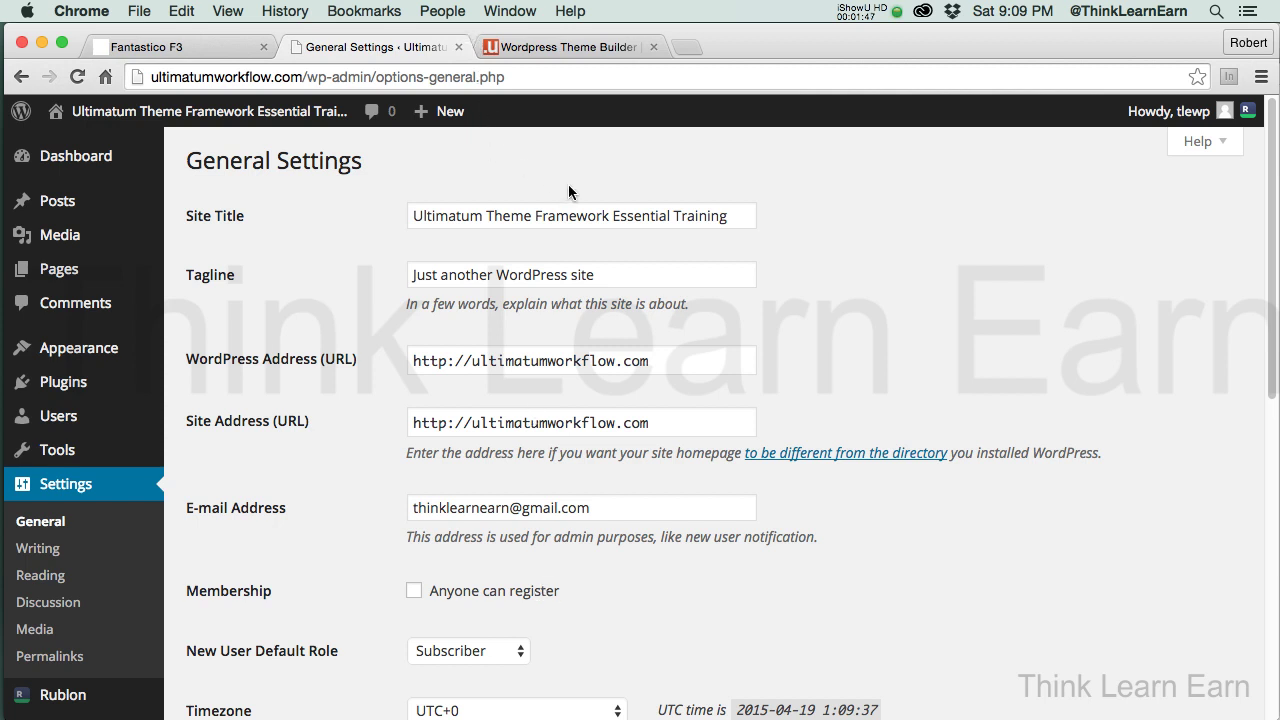
- Replace the site tagline with "Online Wordpress Training from your dashbaord"
{"action": "left_click_drag", "start_coordinate": [612, 278], "coordinate": [354, 266]}
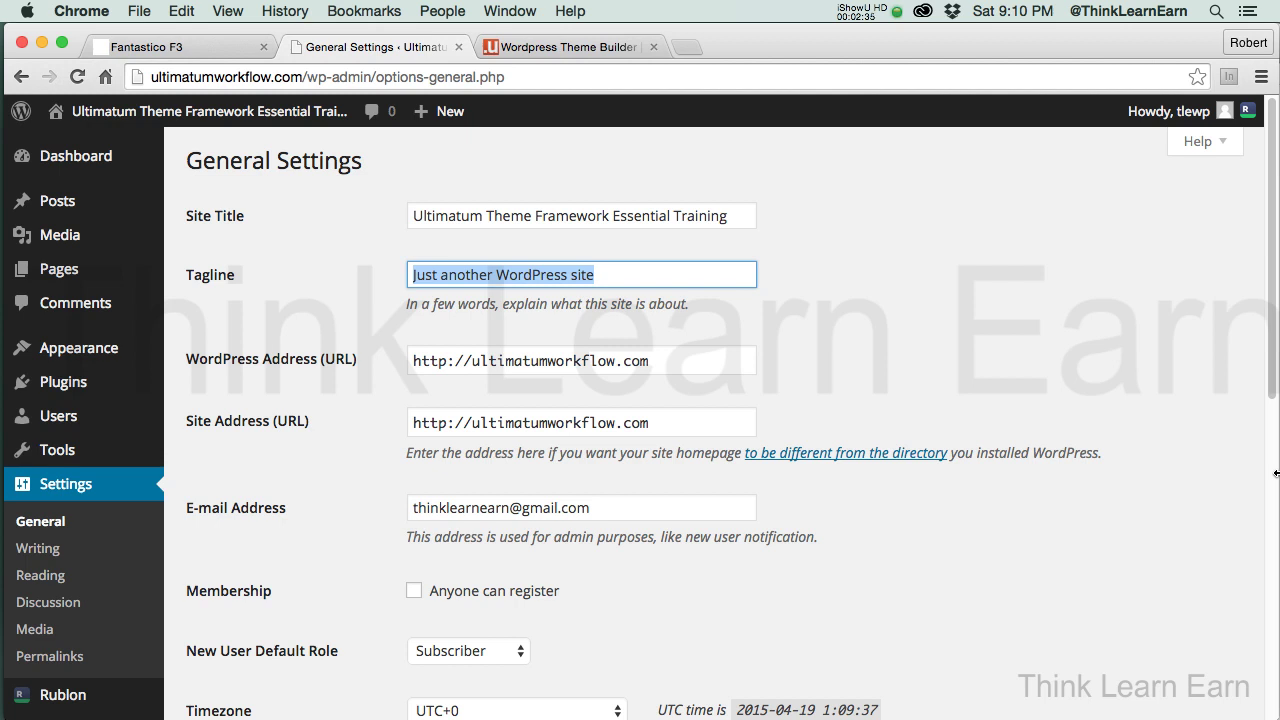
{"action": "type", "text": "Onl"}
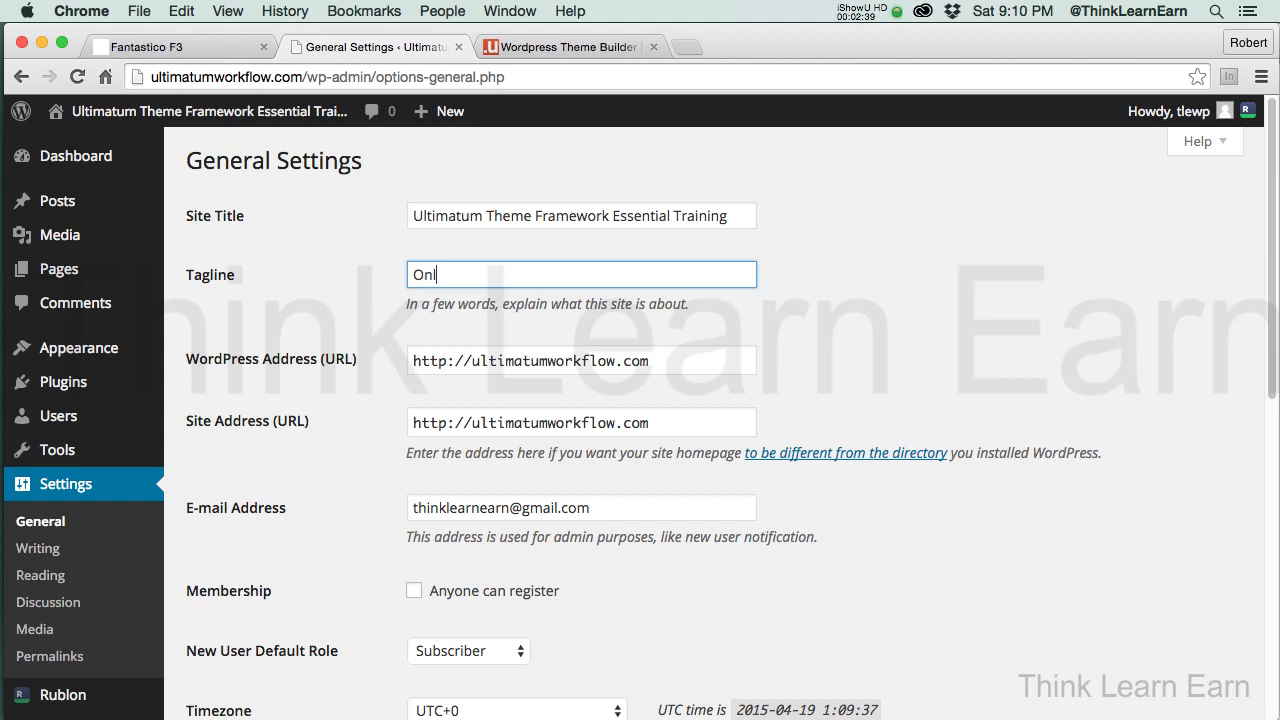
{"action": "type", "text": "ine Wordpress Train"}
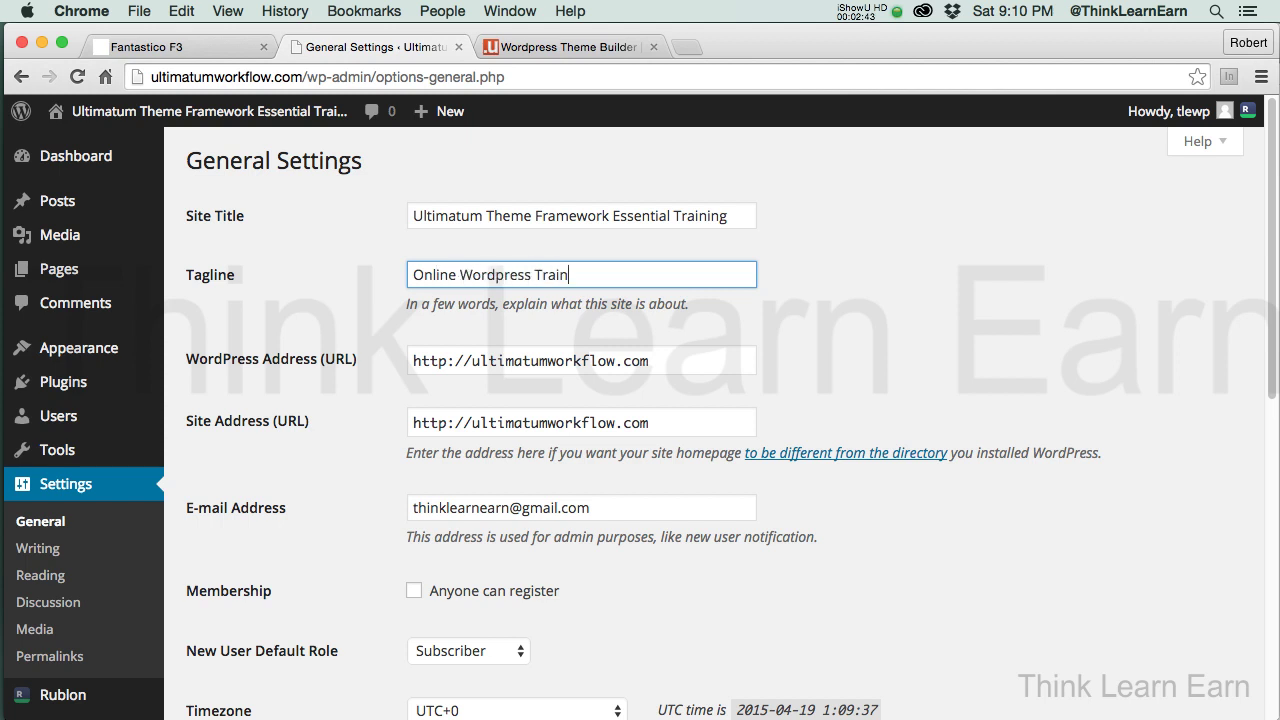
{"action": "type", "text": "ing frpom your das"}
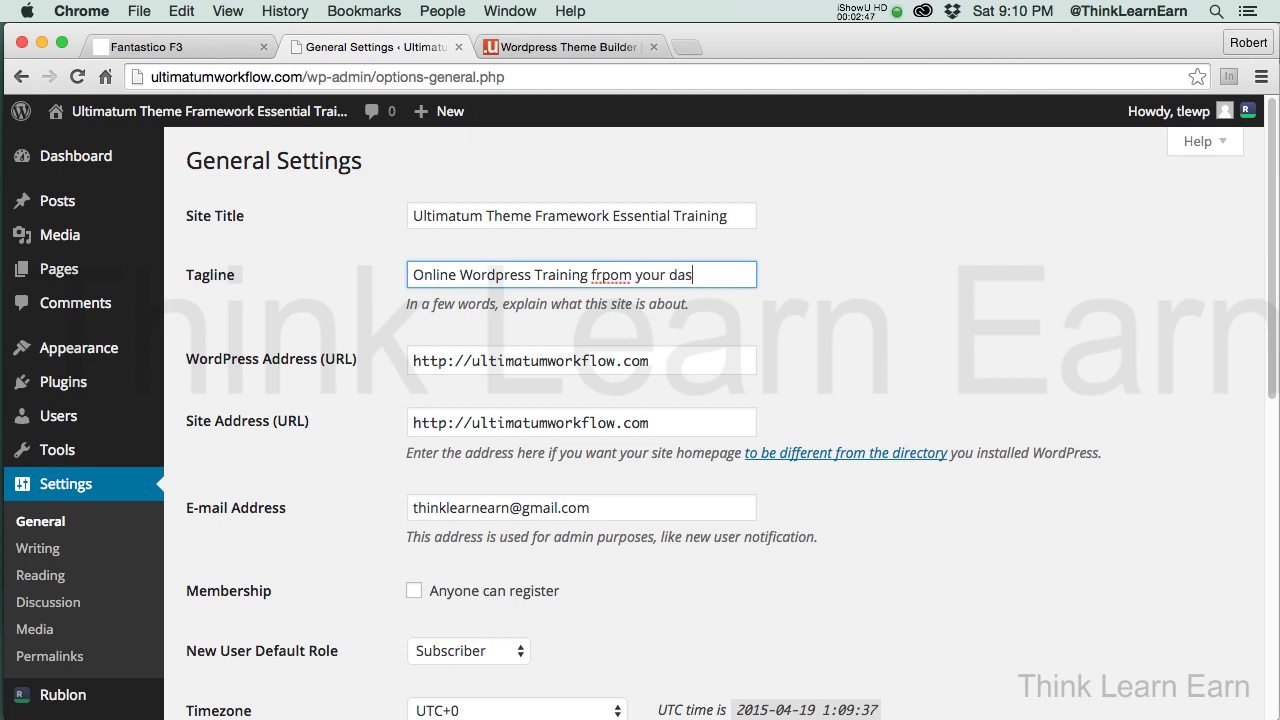
{"action": "type", "text": "hbaord"}
{"action": "double_click", "coordinate": [620, 274]}
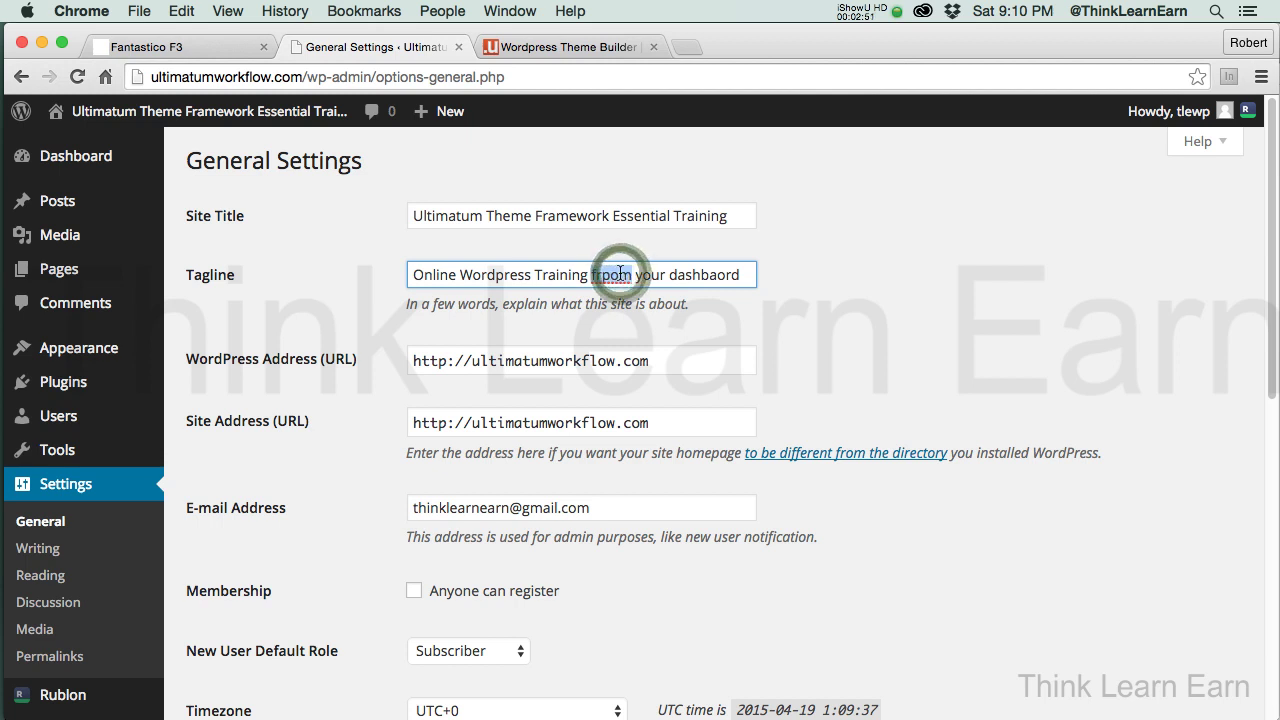
{"action": "type", "text": "fro"}
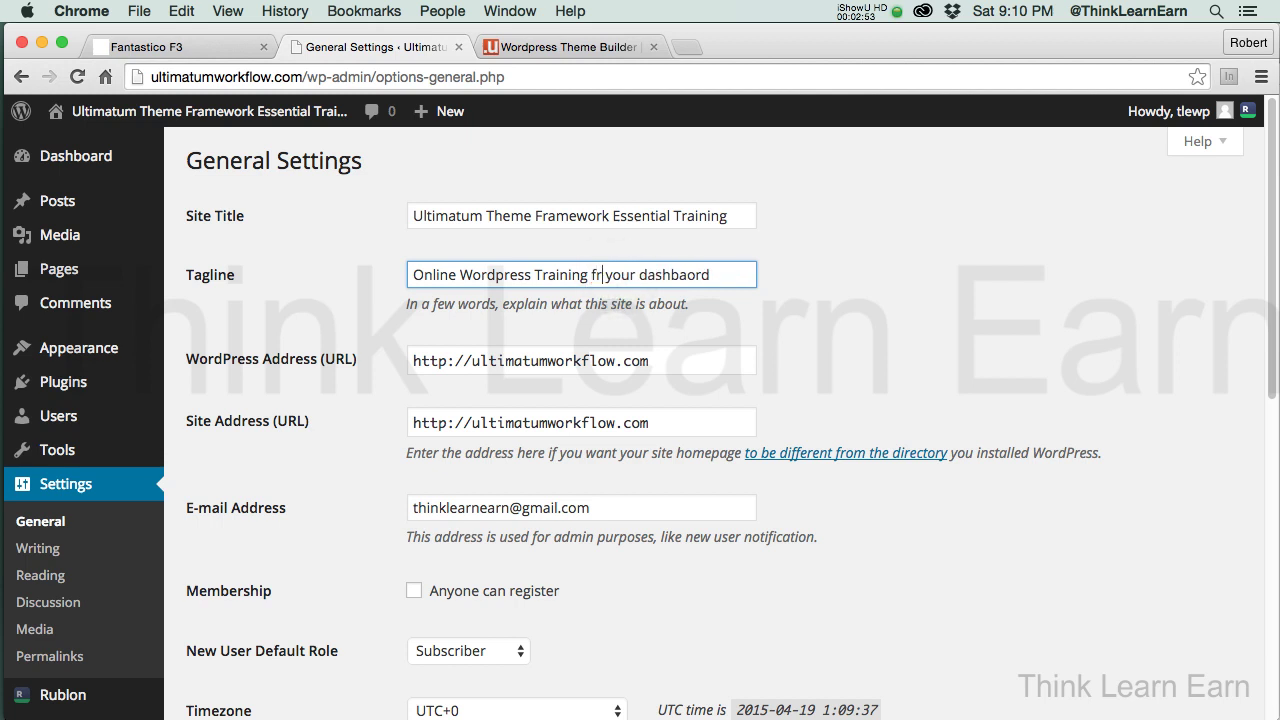
{"action": "type", "text": "n"}
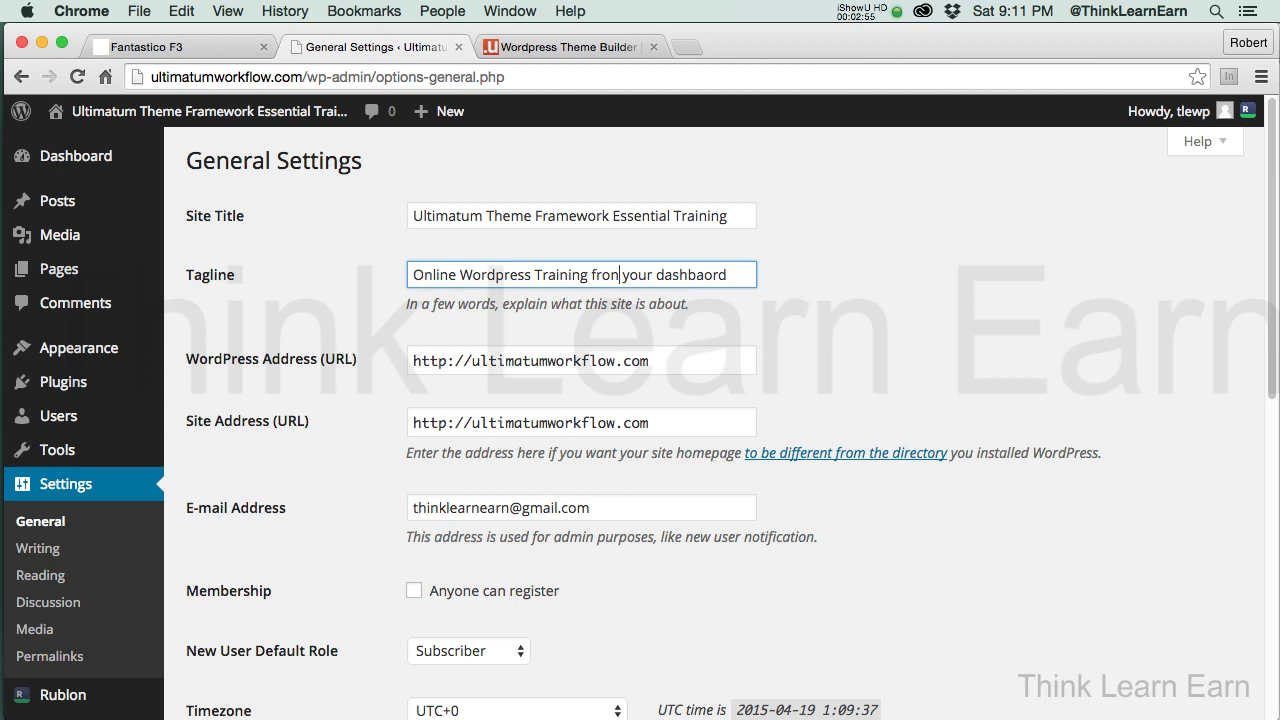
{"action": "key", "text": "BackSpace"}
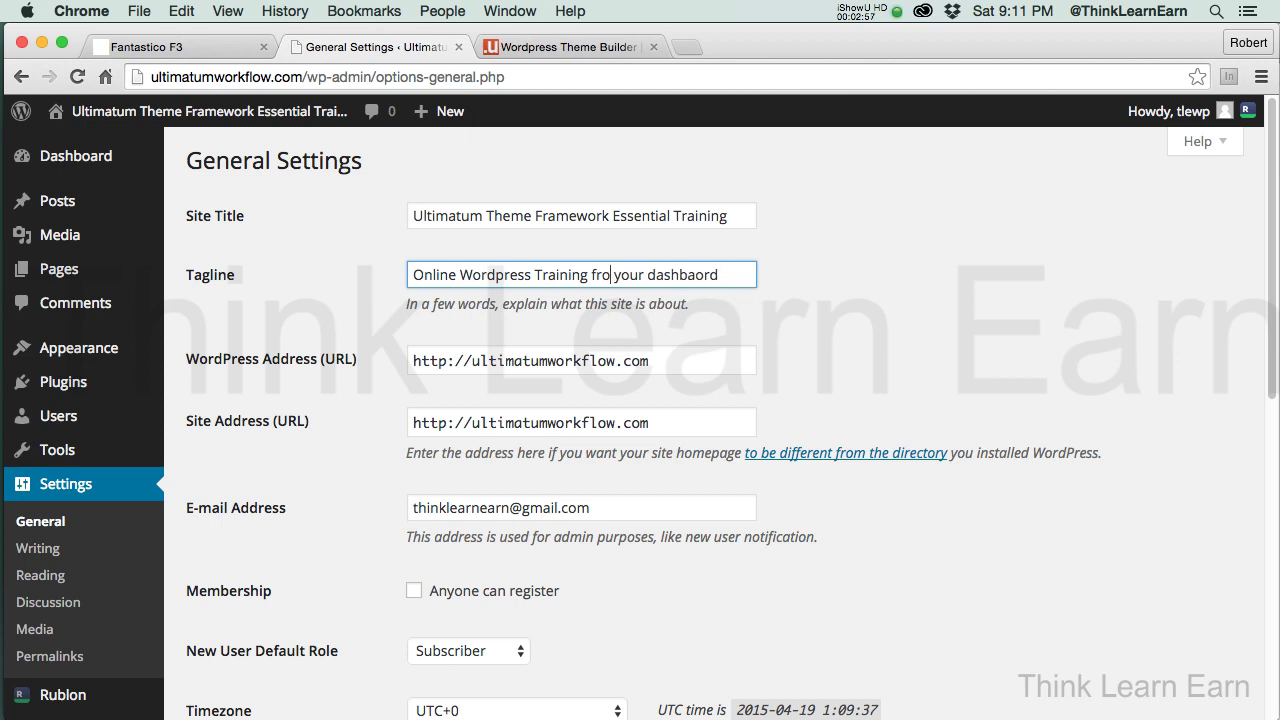
{"action": "type", "text": "m"}
{"action": "left_click", "coordinate": [996, 401]}
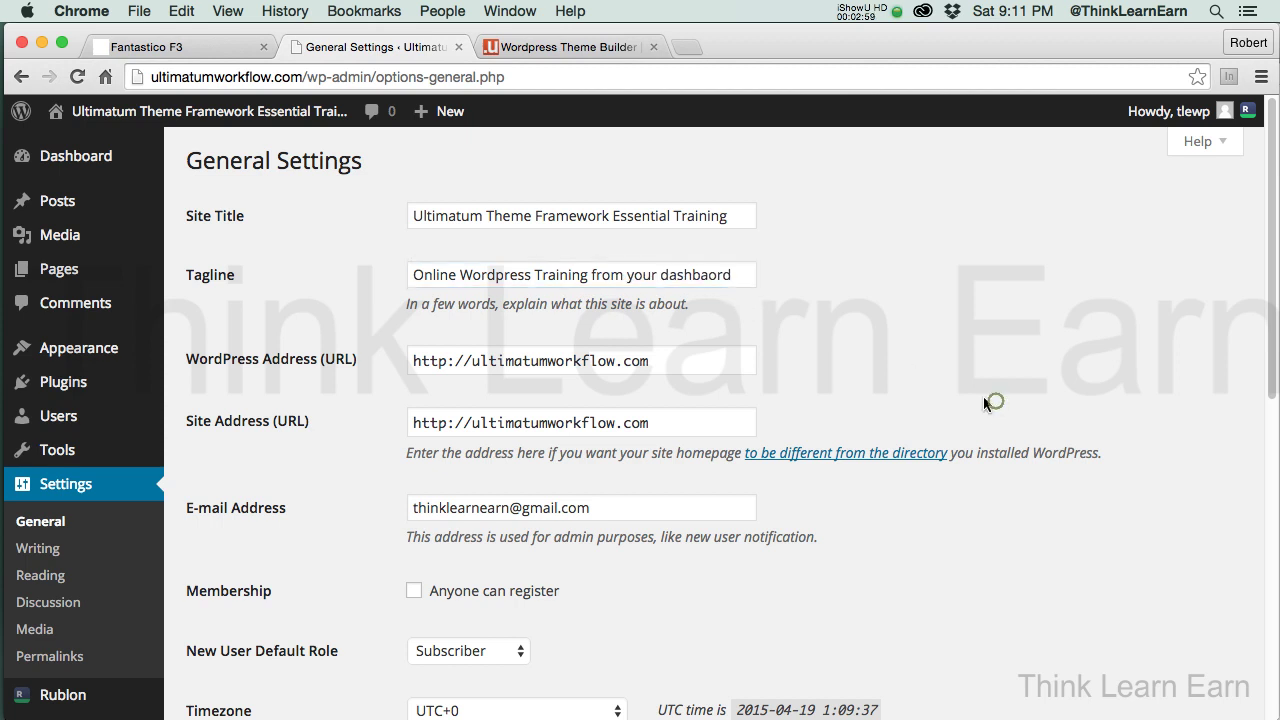
- Save the changes to the General Settings
{"action": "left_click_drag", "start_coordinate": [1266, 358], "coordinate": [1270, 630]}
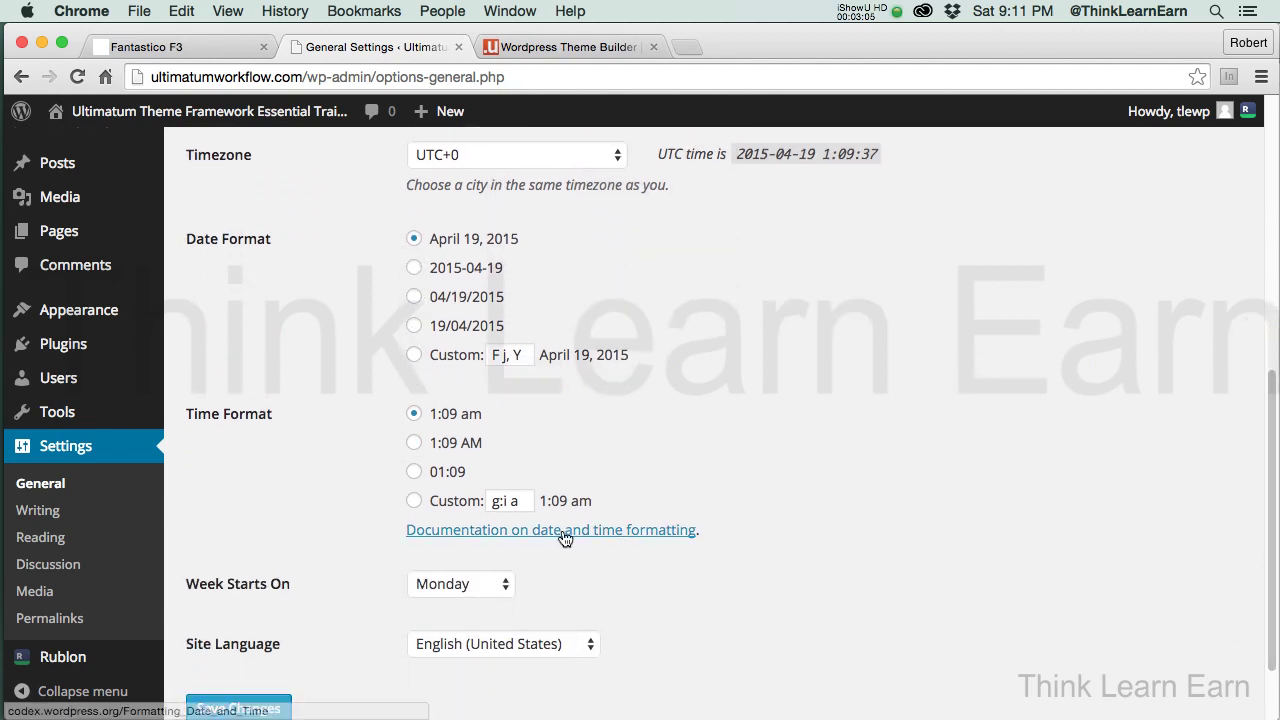
{"action": "left_click_drag", "start_coordinate": [1268, 472], "coordinate": [1268, 490]}
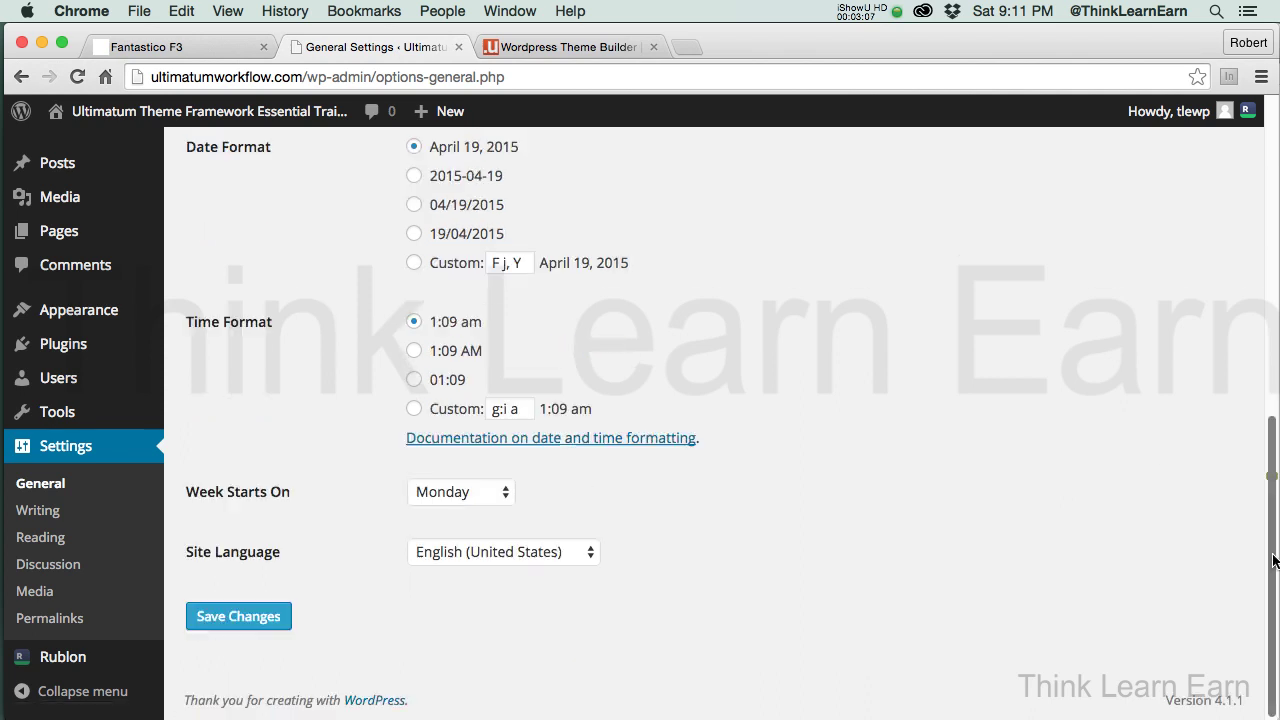
{"action": "left_click", "coordinate": [263, 614]}
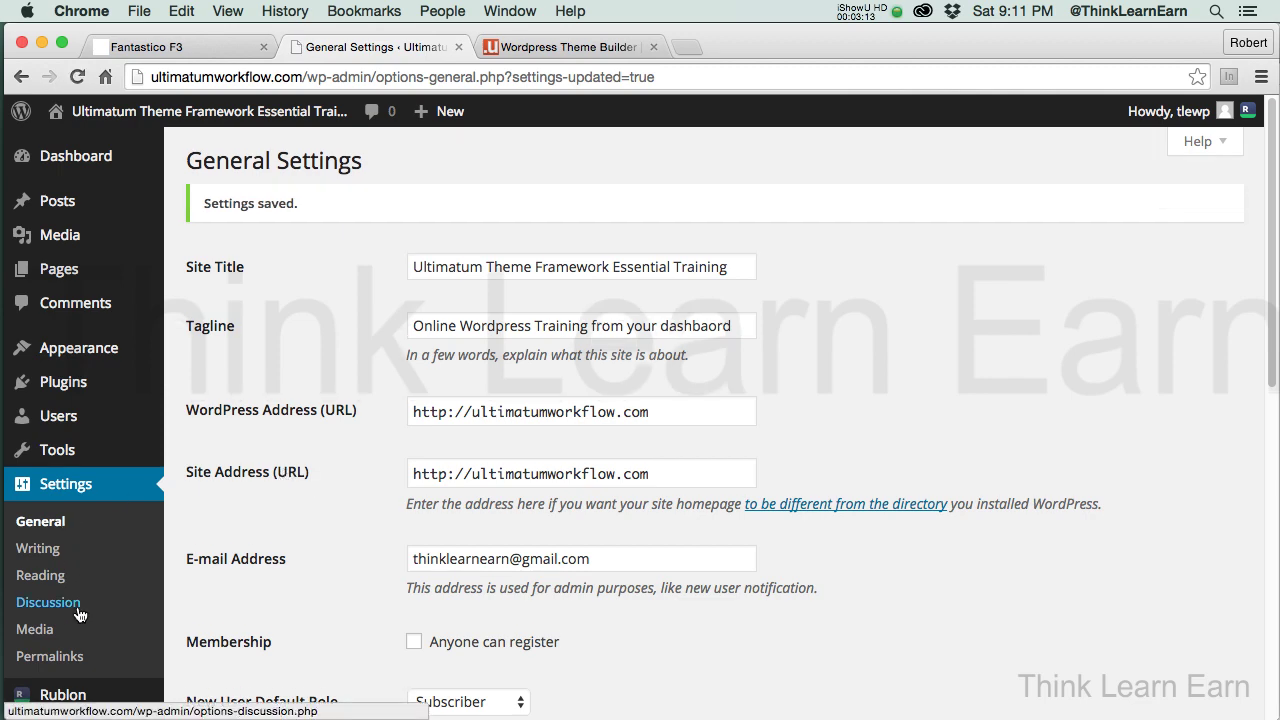
- In the Discussion Settings, disallow comments on new articles and require users to be registered and logged in to comment
{"action": "left_click", "coordinate": [74, 605]}
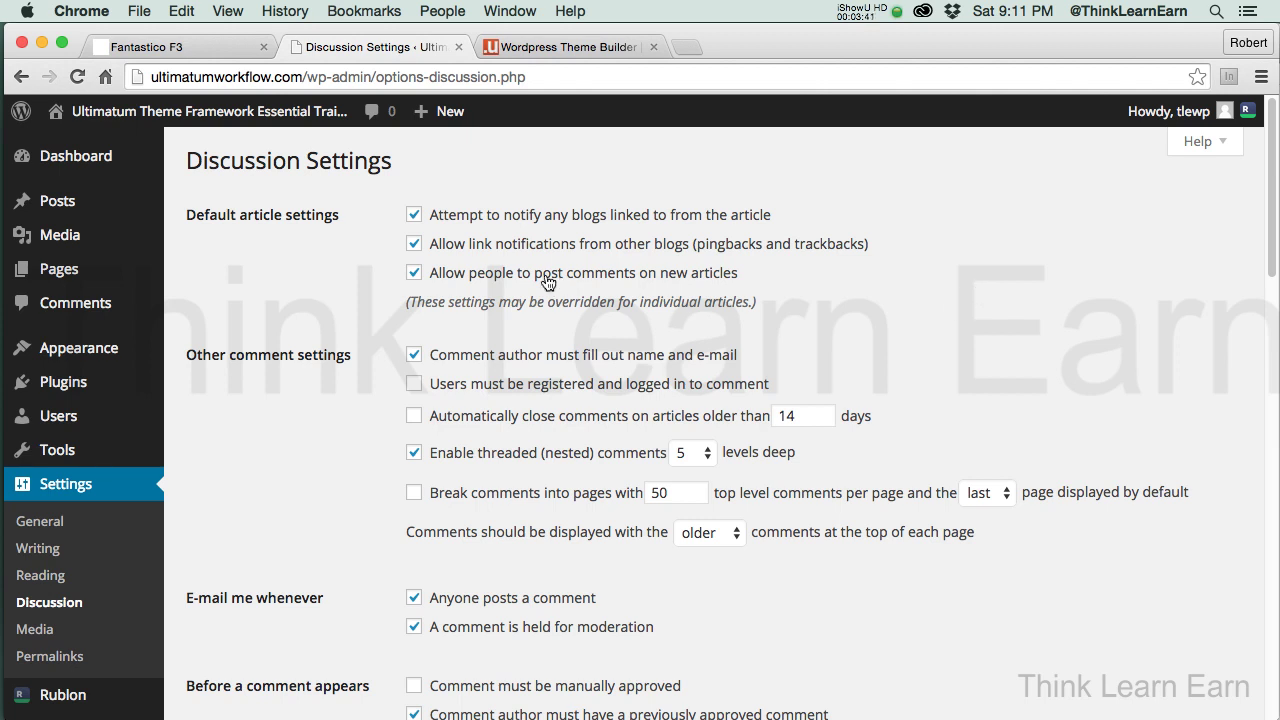
{"action": "left_click", "coordinate": [415, 274]}
{"action": "left_click", "coordinate": [414, 385]}
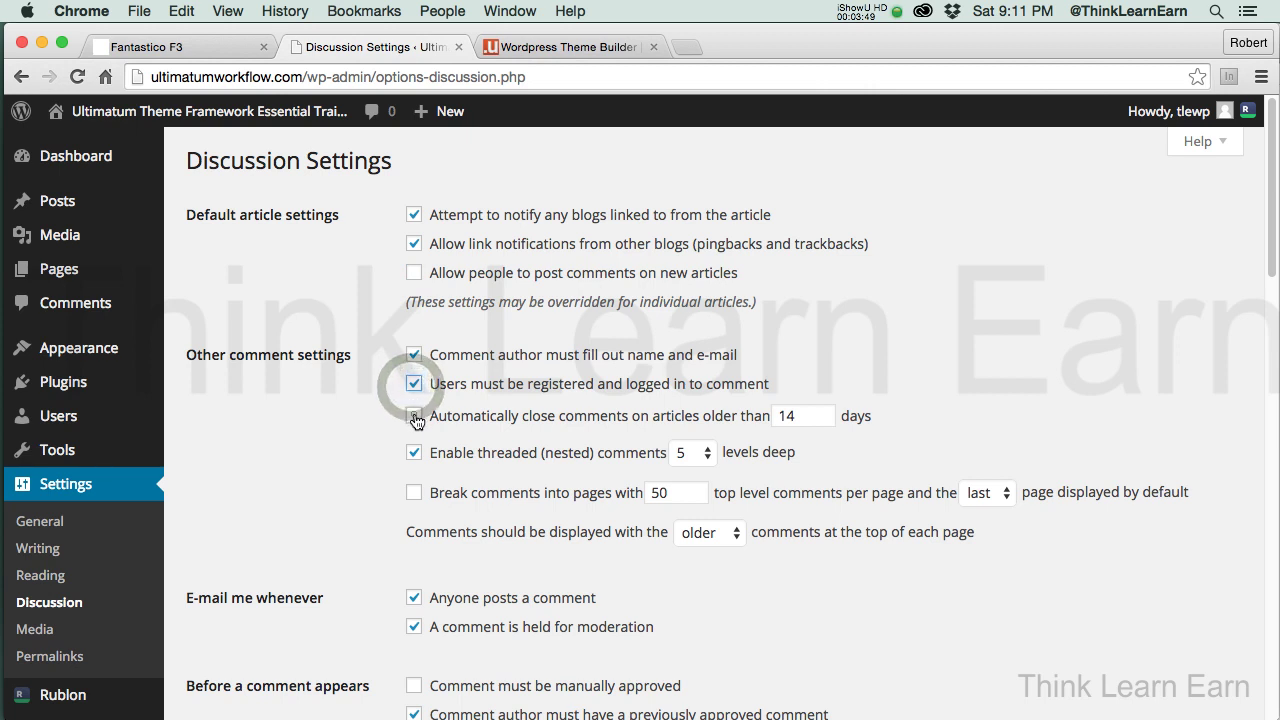
- Enable automatic closing of comments on articles older than 1 day
{"action": "left_click", "coordinate": [414, 416]}
{"action": "left_click_drag", "start_coordinate": [815, 418], "coordinate": [768, 420]}
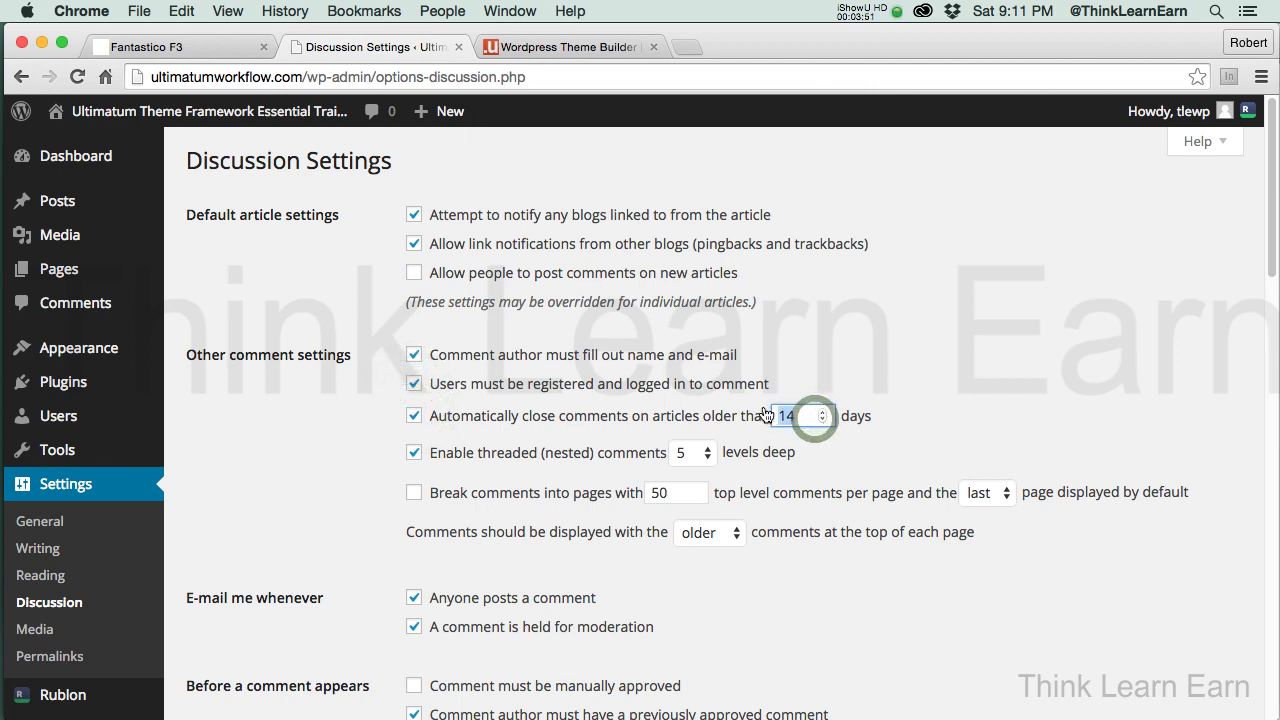
{"action": "type", "text": "1"}
{"action": "left_click", "coordinate": [1044, 376]}
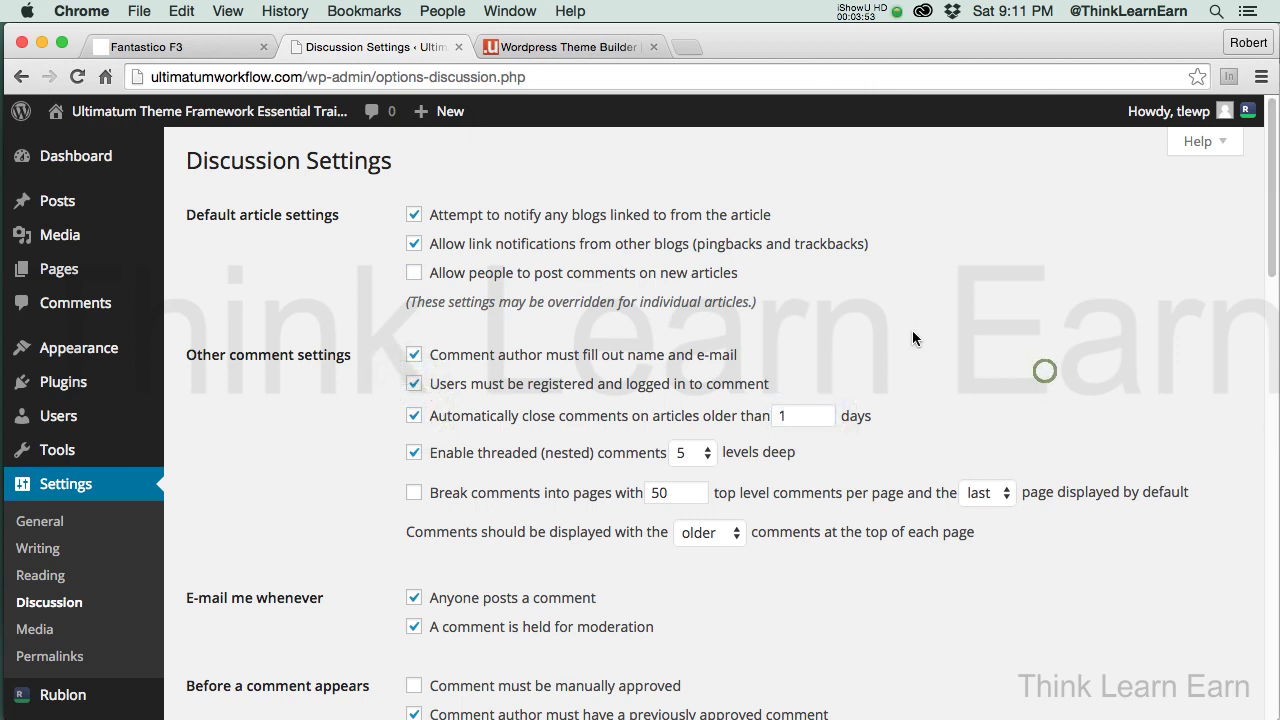
- Require comments to be manually approved before they appear
{"action": "left_click_drag", "start_coordinate": [1271, 258], "coordinate": [1272, 322]}
{"action": "left_click", "coordinate": [414, 482]}
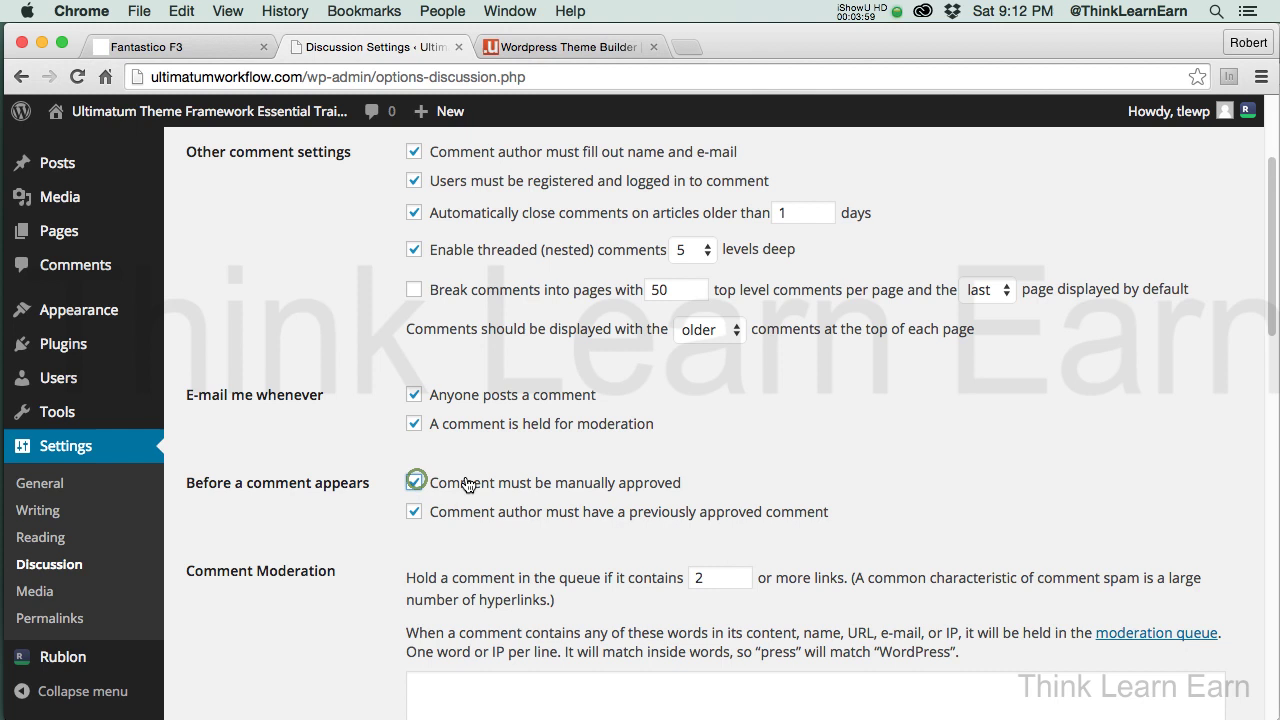
{"action": "left_click_drag", "start_coordinate": [1269, 322], "coordinate": [1275, 286]}
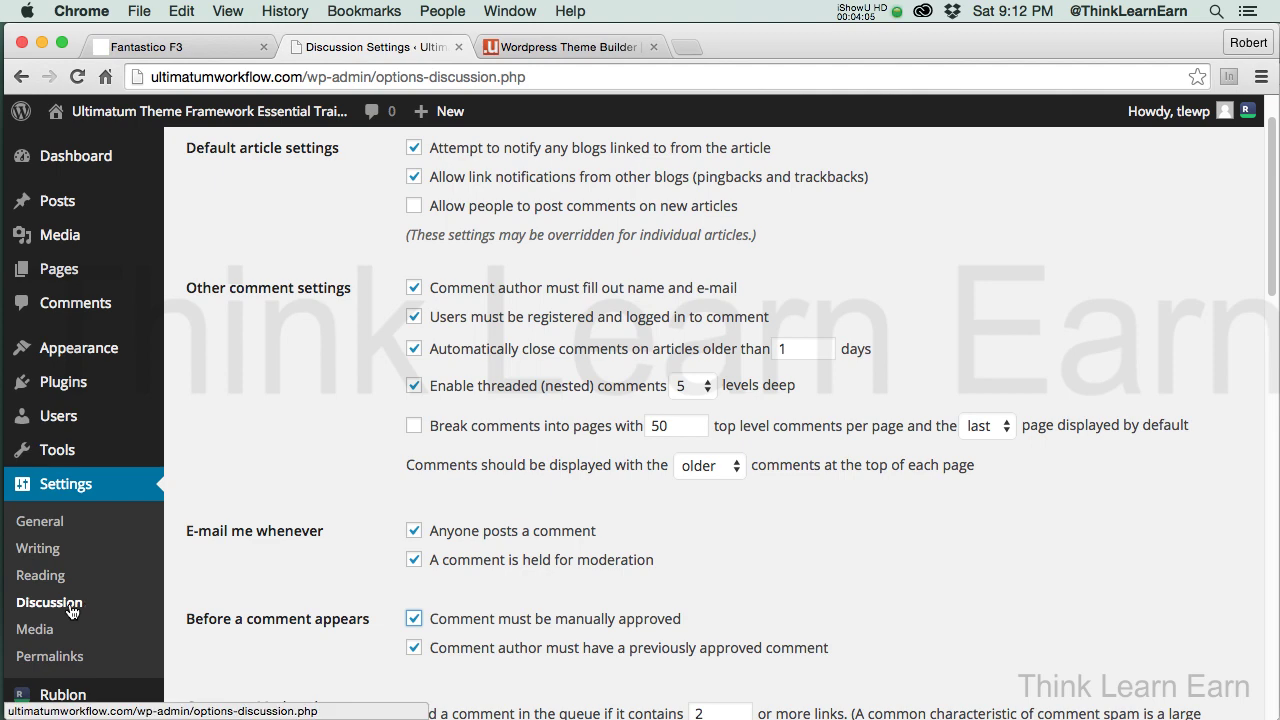
- Set the default avatar to Gravatar Logo
{"action": "left_click_drag", "start_coordinate": [1267, 284], "coordinate": [1275, 660]}
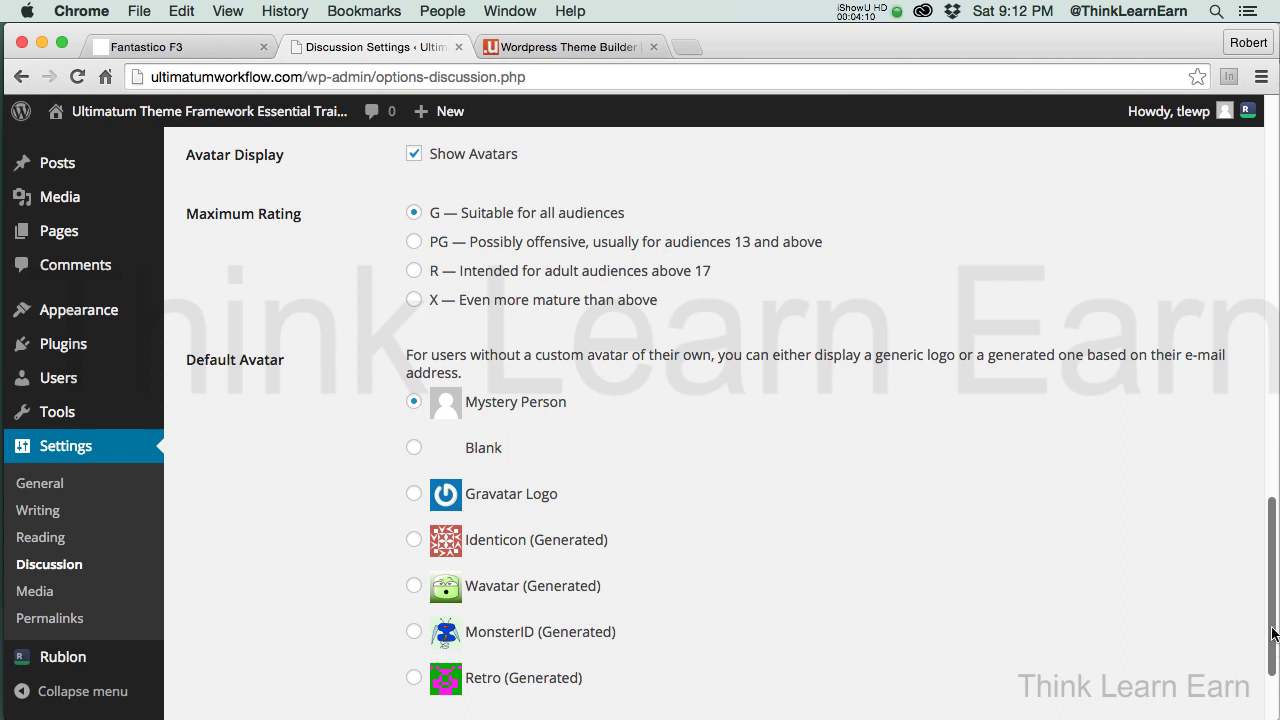
{"action": "left_click", "coordinate": [414, 493]}
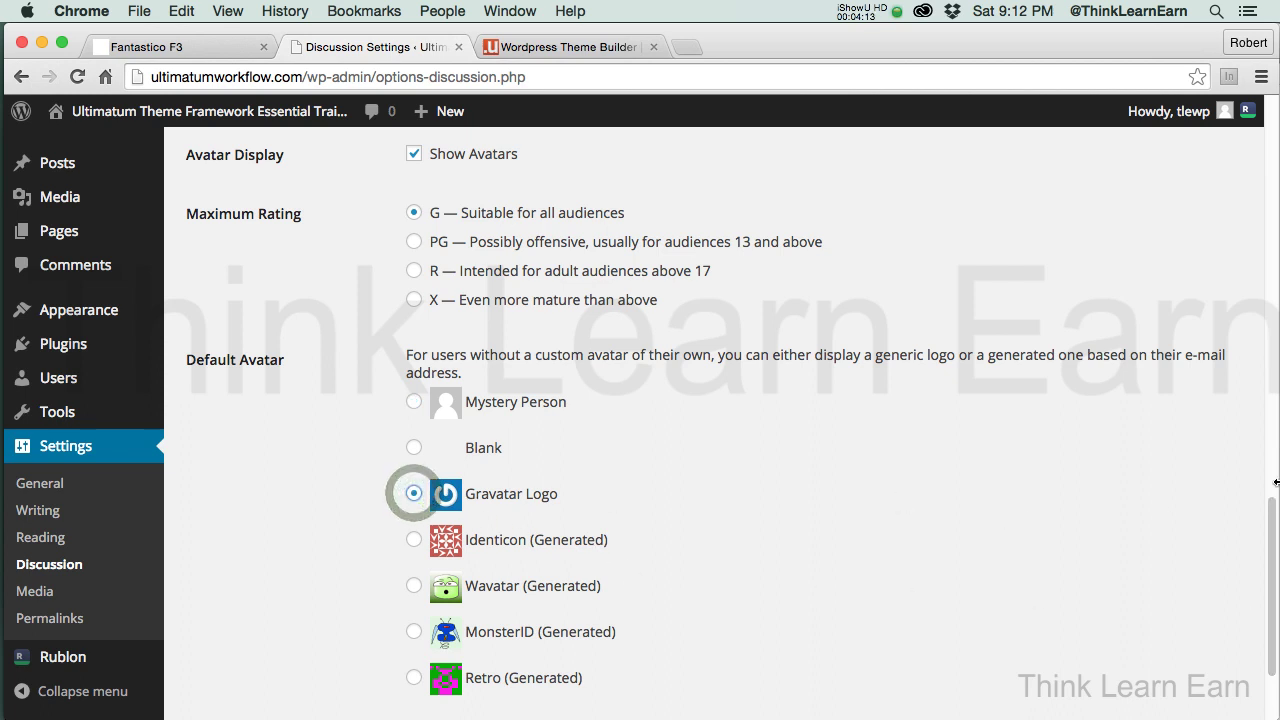
{"action": "scroll", "coordinate": [1275, 483], "scroll_direction": "down", "scroll_amount": 3}
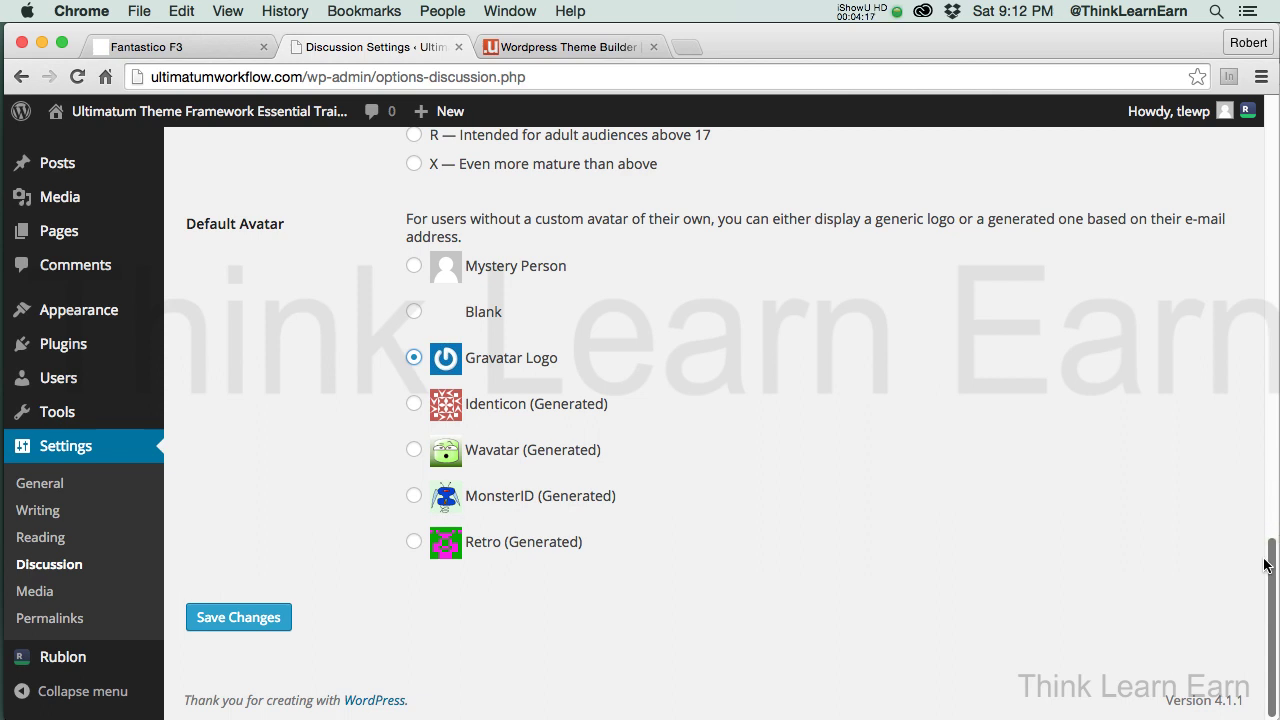
- Save the Discussion Settings changes and review the saved comment options
{"action": "left_click", "coordinate": [267, 619]}
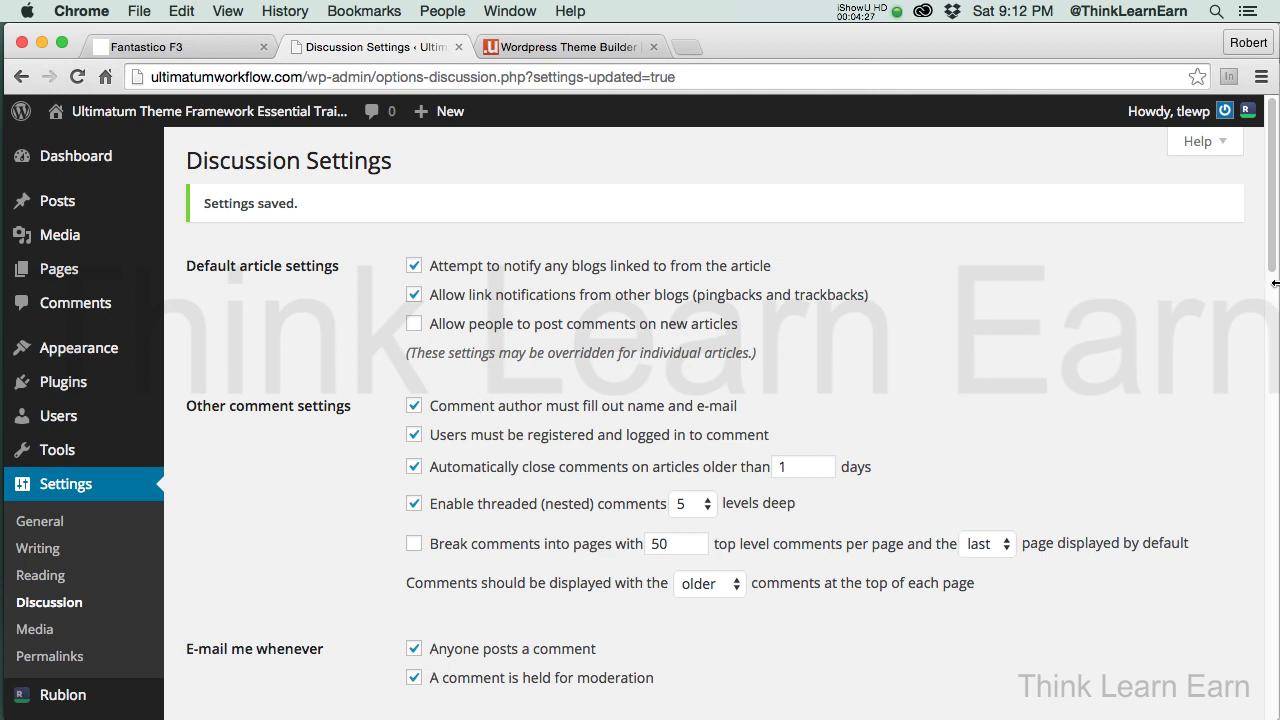
{"action": "left_click_drag", "start_coordinate": [1272, 250], "coordinate": [1273, 262]}
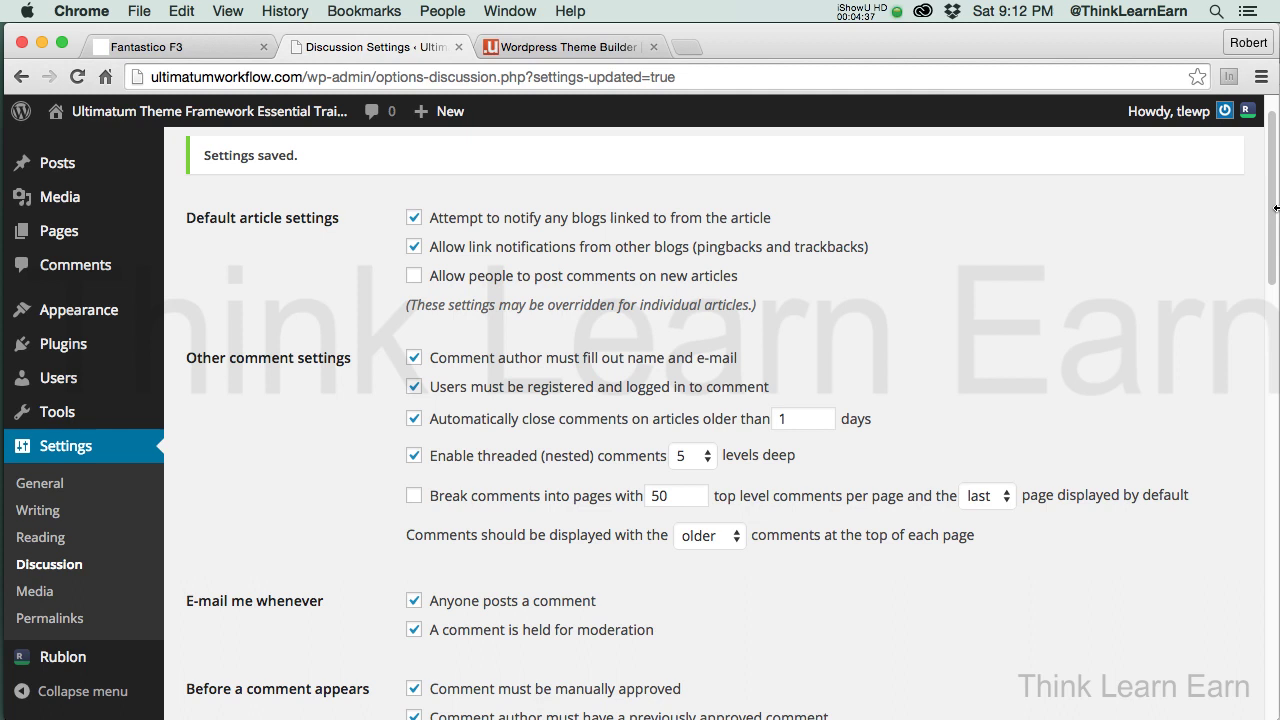
{"action": "left_click", "coordinate": [1274, 232]}
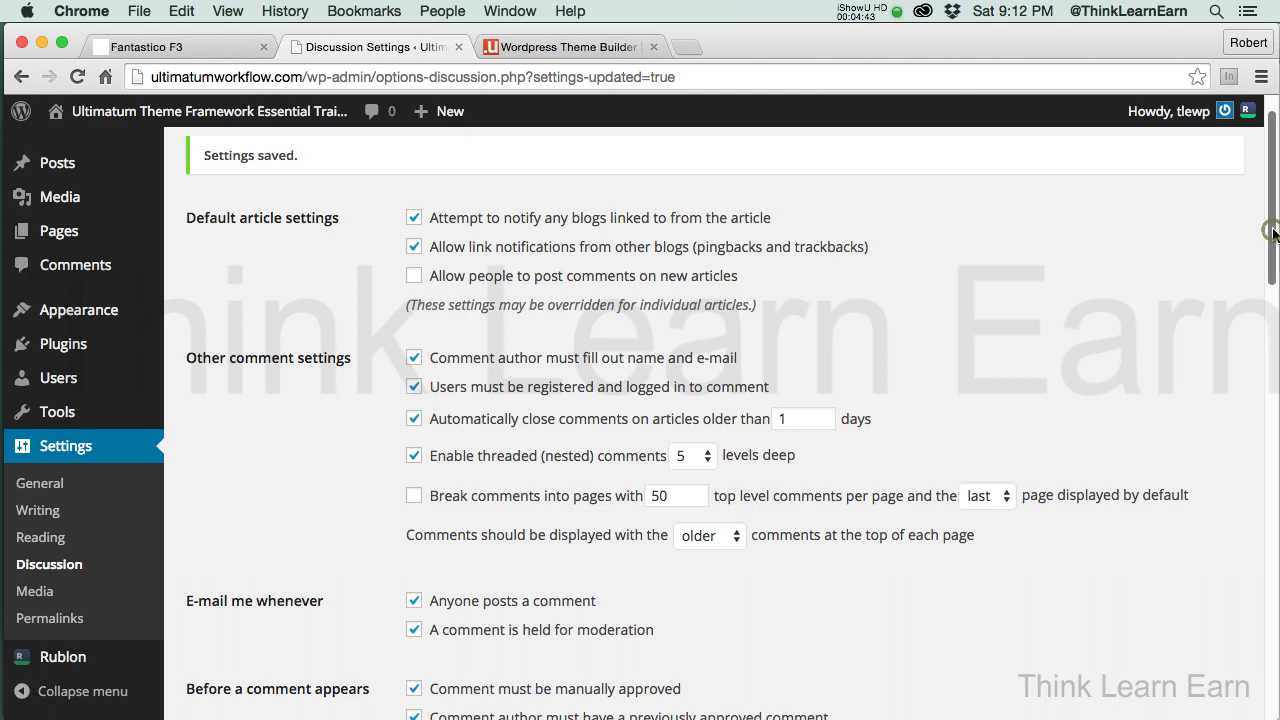
{"action": "left_click_drag", "start_coordinate": [1274, 232], "coordinate": [1274, 264]}
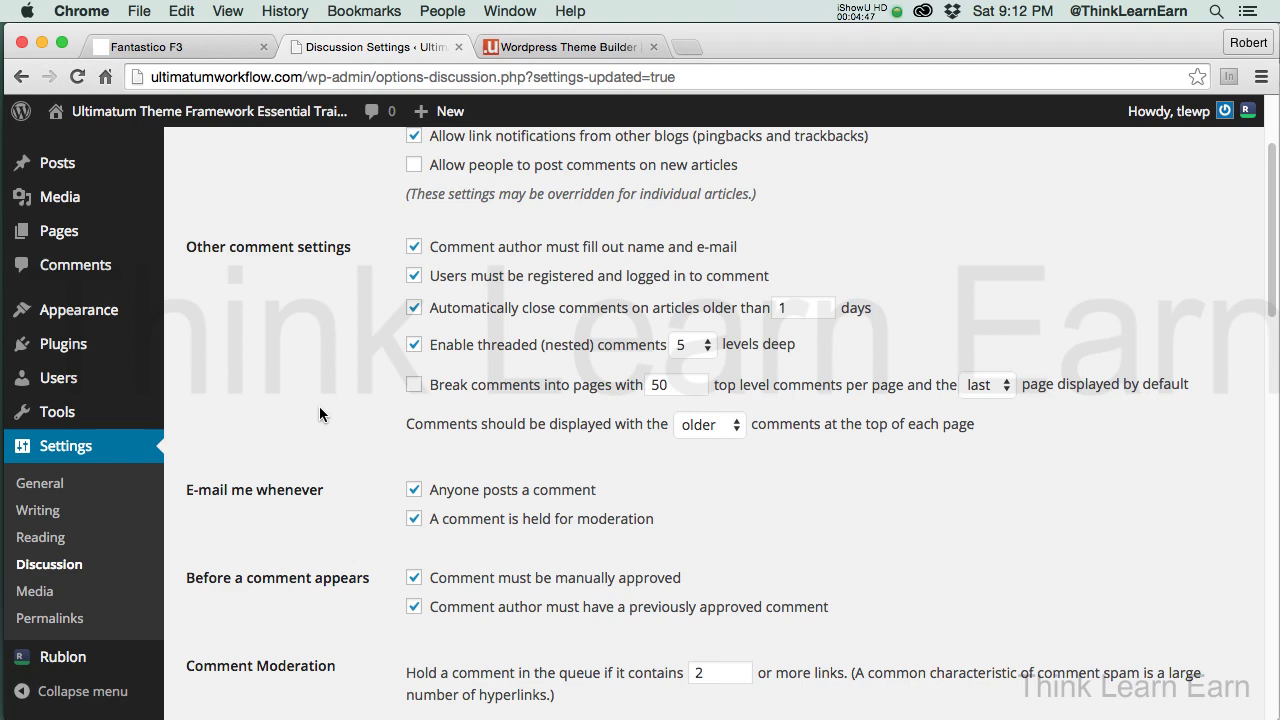
- Open the Permalink Settings and choose the Day and name URL structure
{"action": "left_click", "coordinate": [52, 620]}
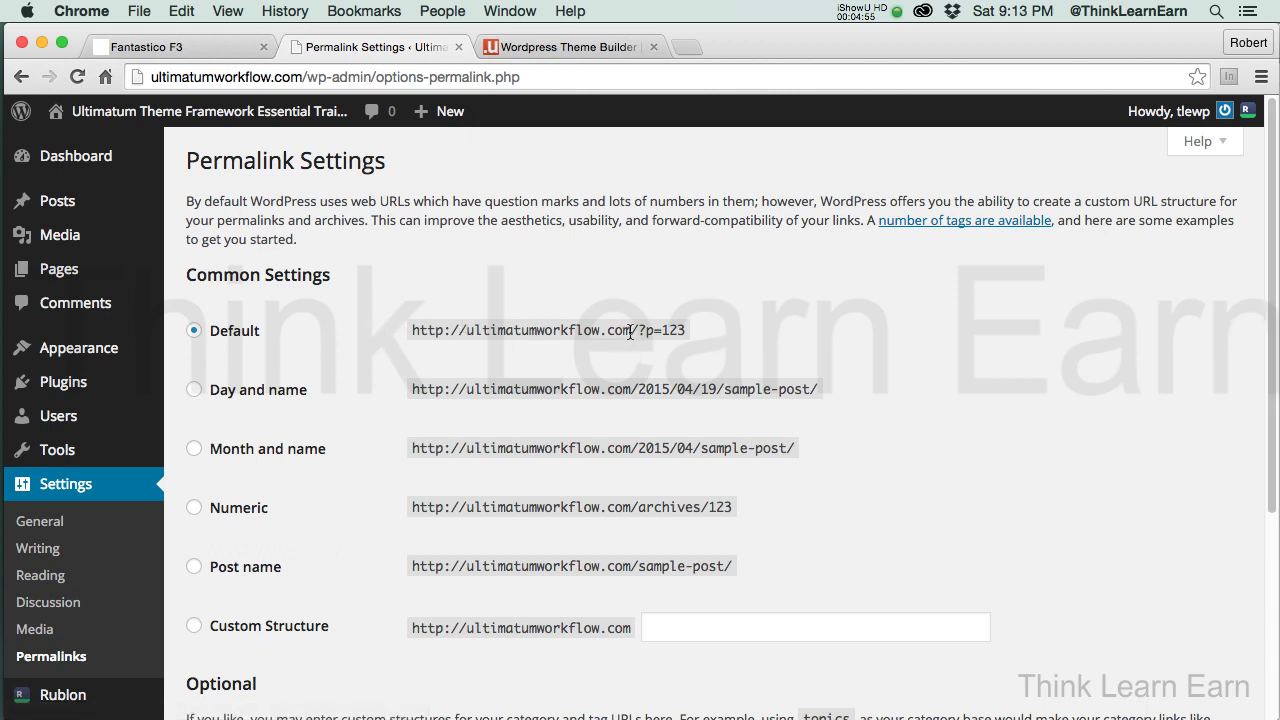
{"action": "left_click_drag", "start_coordinate": [631, 331], "coordinate": [686, 331]}
{"action": "left_click_drag", "start_coordinate": [637, 331], "coordinate": [686, 332]}
{"action": "left_click", "coordinate": [650, 331]}
{"action": "double_click", "coordinate": [642, 330]}
{"action": "left_click_drag", "start_coordinate": [1269, 349], "coordinate": [1275, 393]}
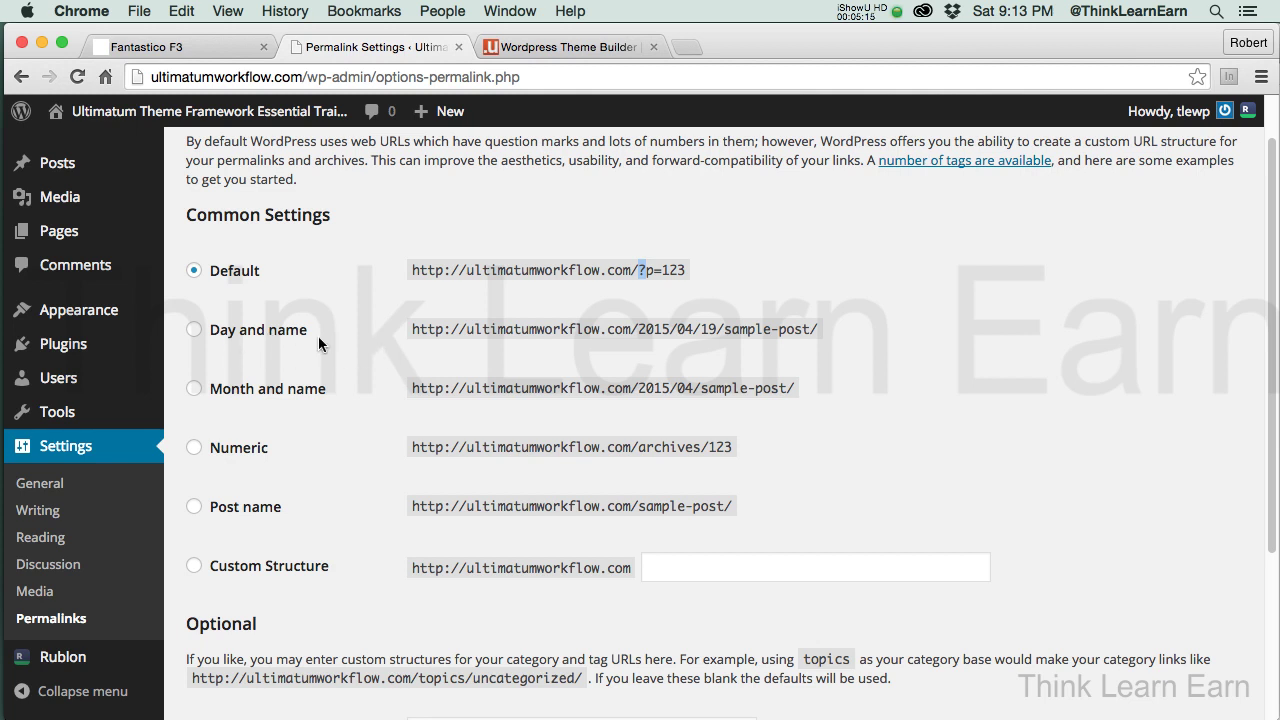
{"action": "left_click", "coordinate": [192, 331]}
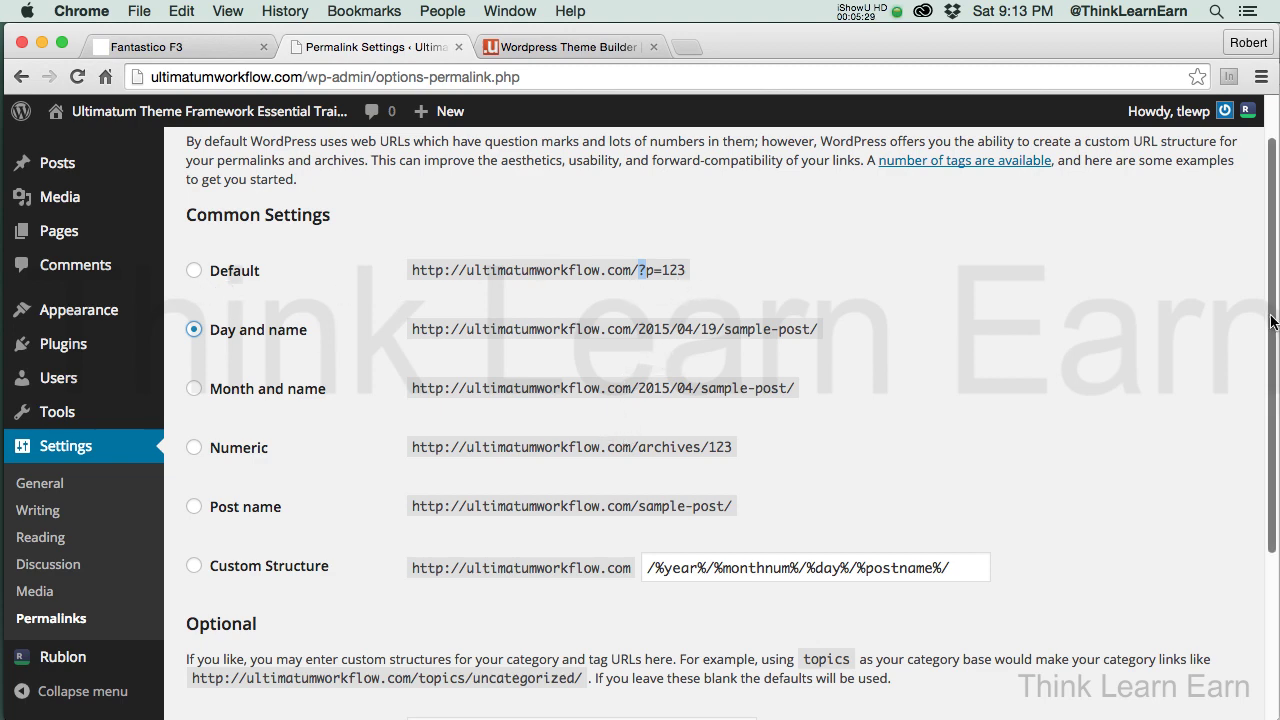
- Save the permalink settings with the optional category base and tag base left blank
{"action": "left_click_drag", "start_coordinate": [1273, 310], "coordinate": [1275, 607]}
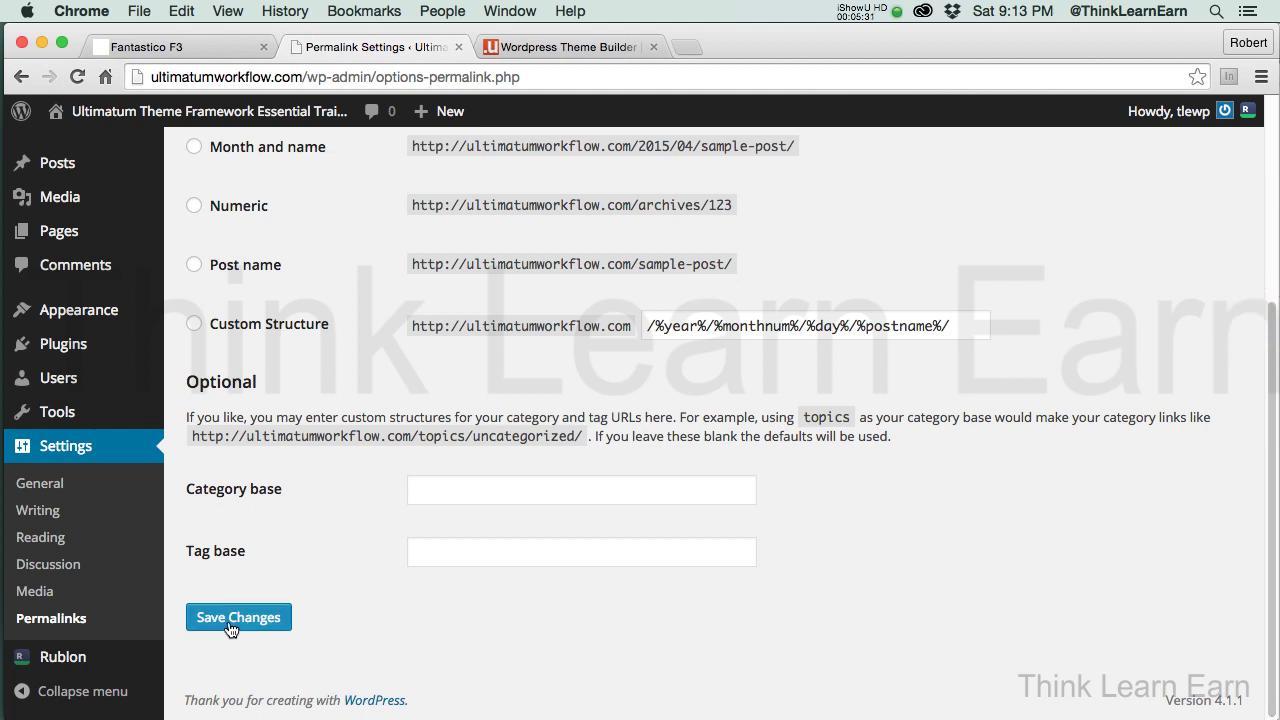
{"action": "left_click", "coordinate": [436, 489]}
{"action": "left_click", "coordinate": [425, 555]}
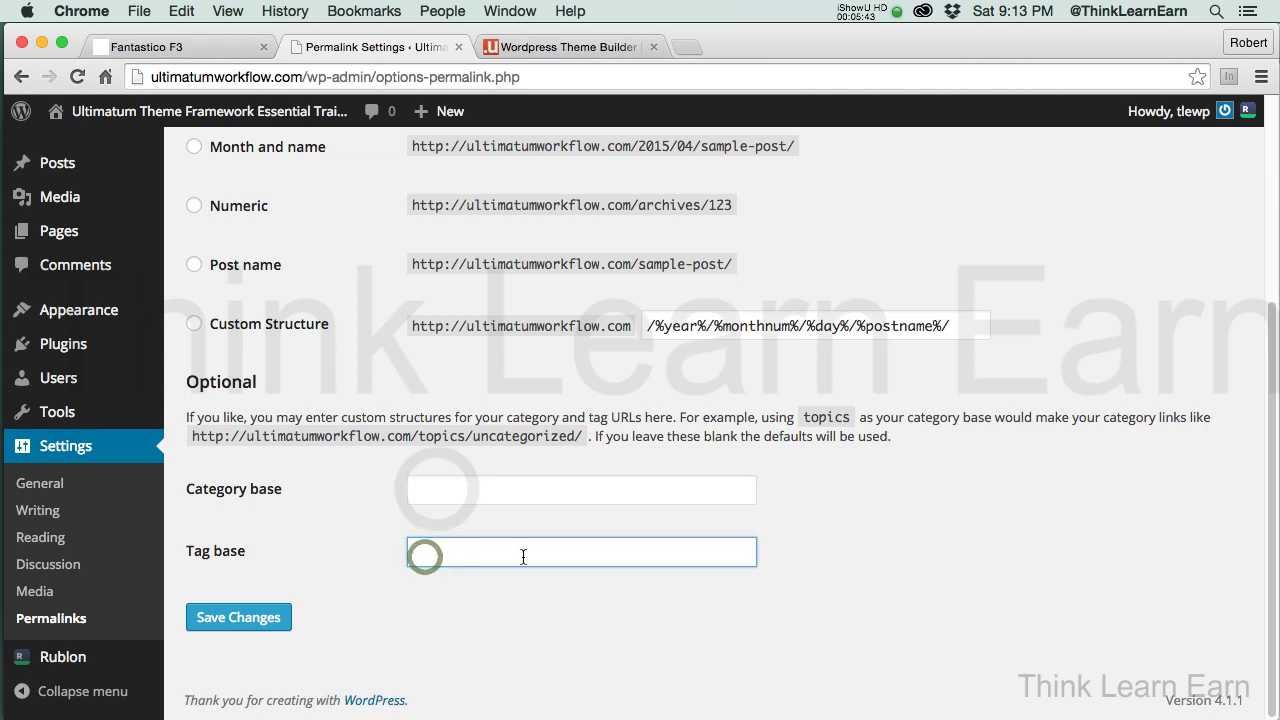
{"action": "left_click", "coordinate": [521, 484]}
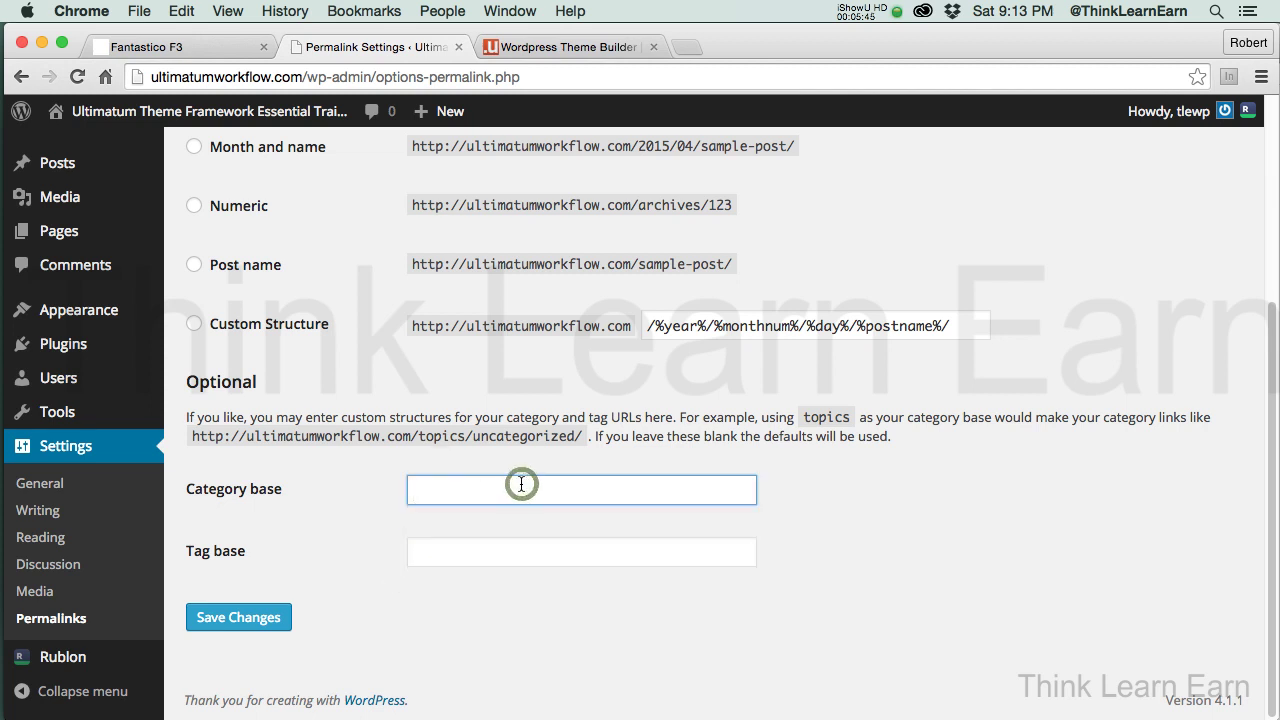
{"action": "left_click_drag", "start_coordinate": [338, 417], "coordinate": [641, 418]}
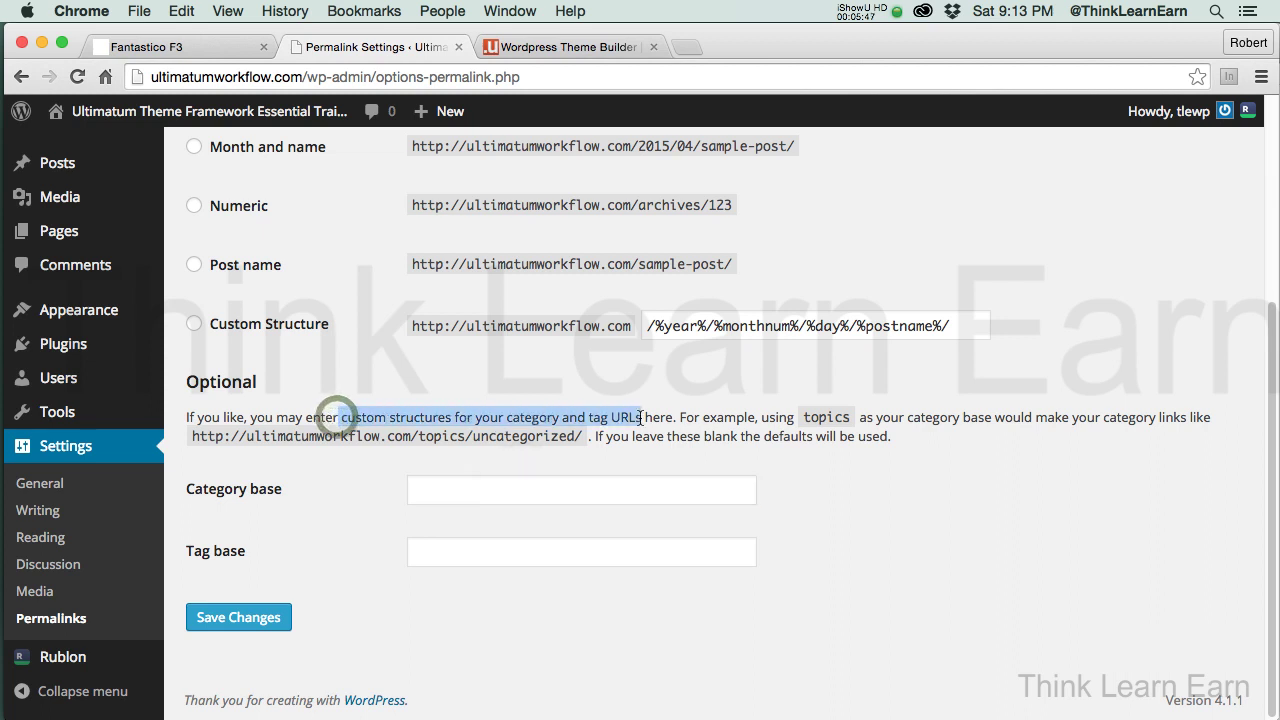
{"action": "left_click", "coordinate": [622, 492]}
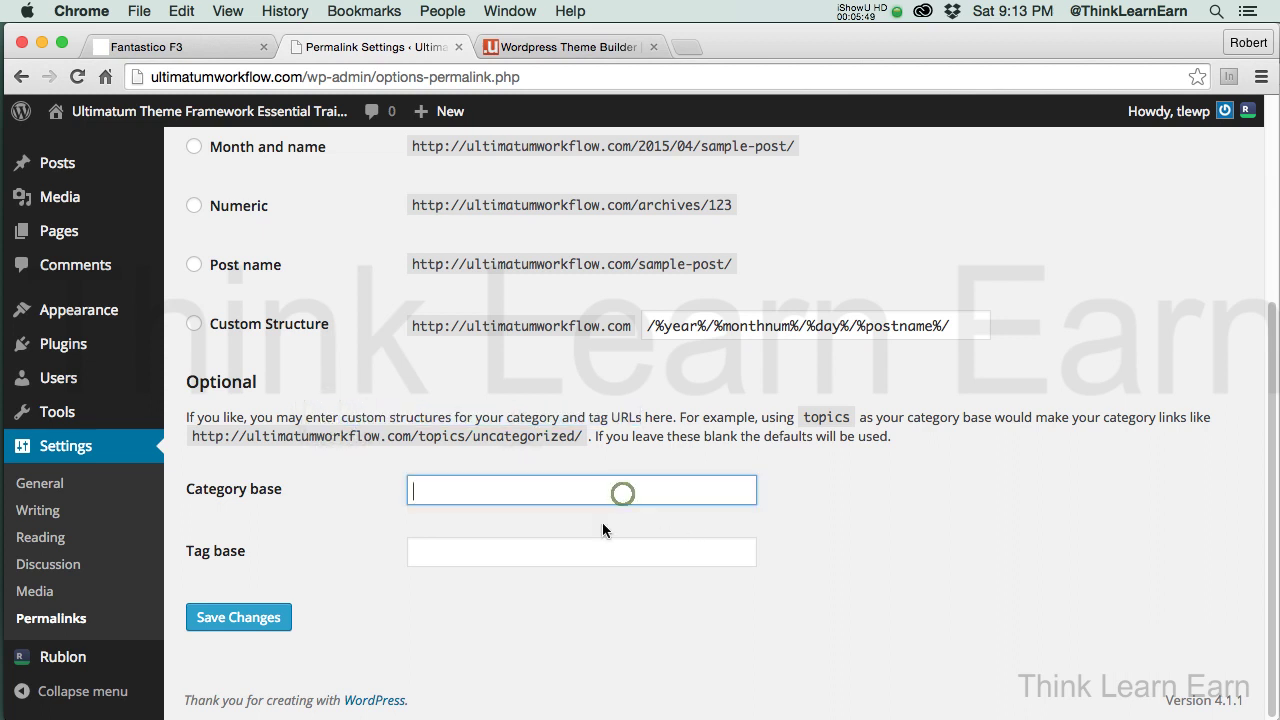
{"action": "left_click", "coordinate": [586, 549]}
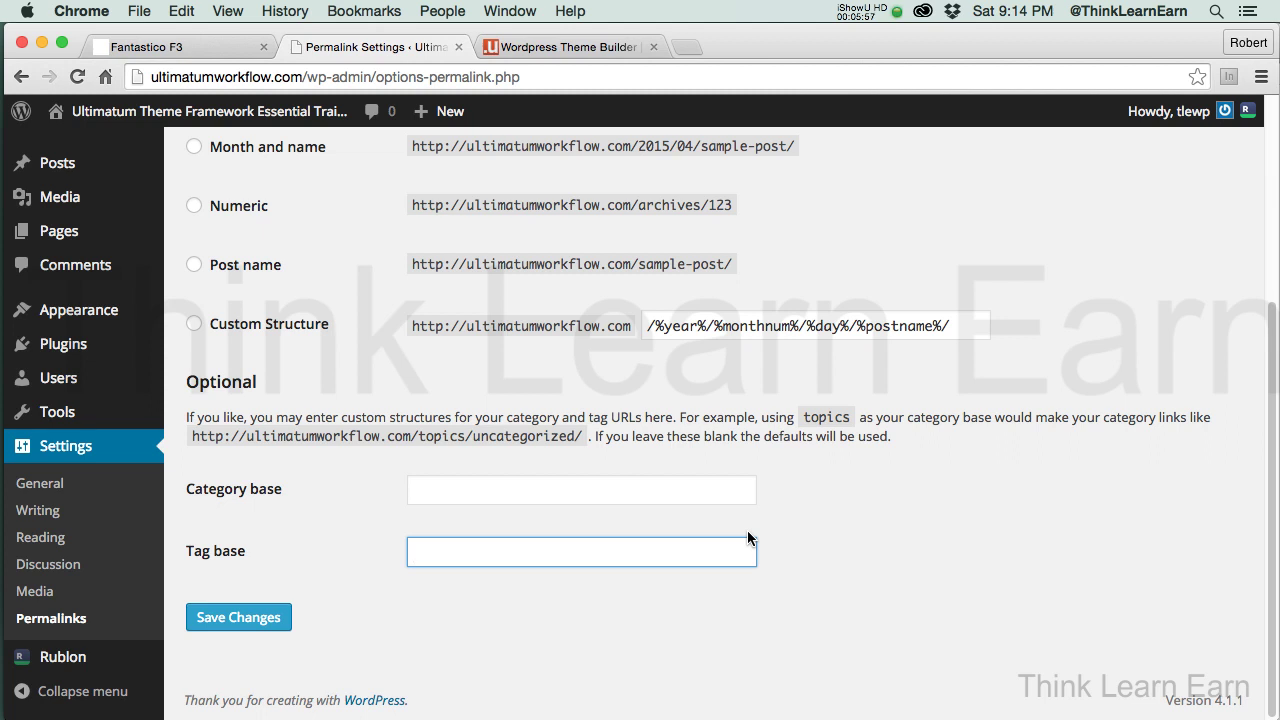
{"action": "left_click", "coordinate": [248, 618]}
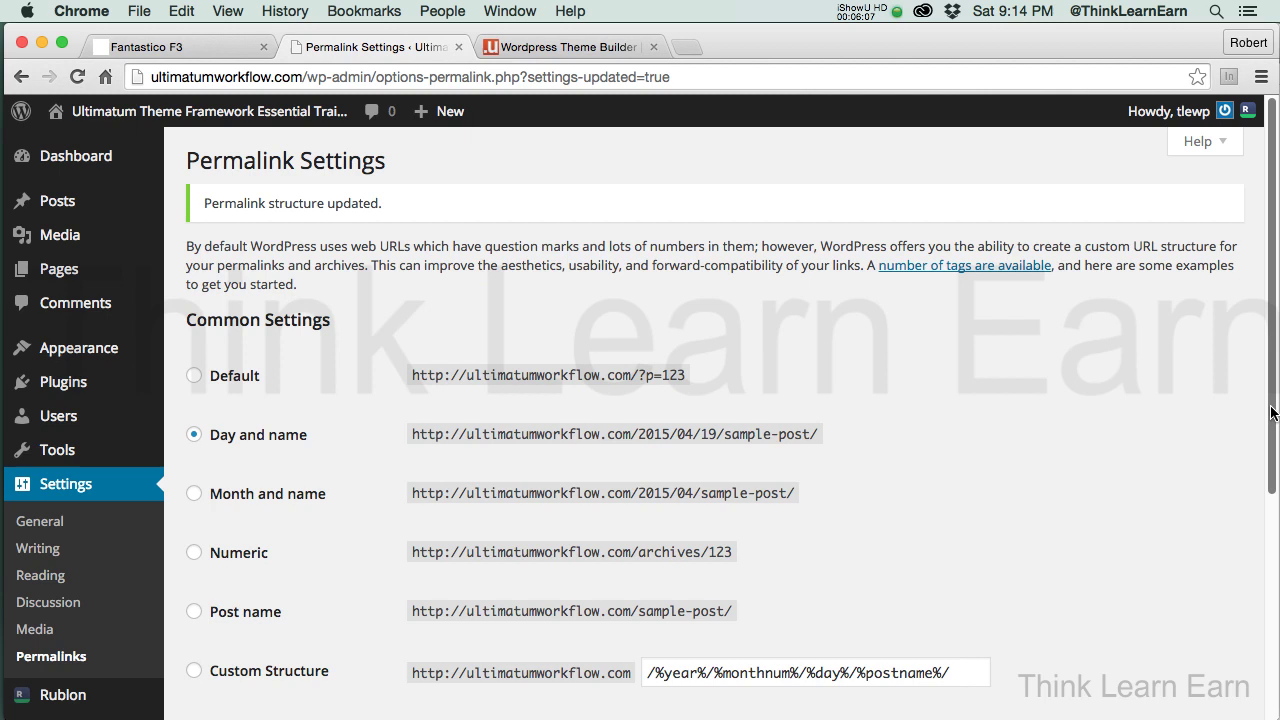
{"action": "mouse_move", "coordinate": [1275, 415]}
{"action": "left_mouse_down"}
{"action": "mouse_move", "coordinate": [1275, 445]}
{"action": "mouse_move", "coordinate": [1276, 428]}
{"action": "left_mouse_up"}
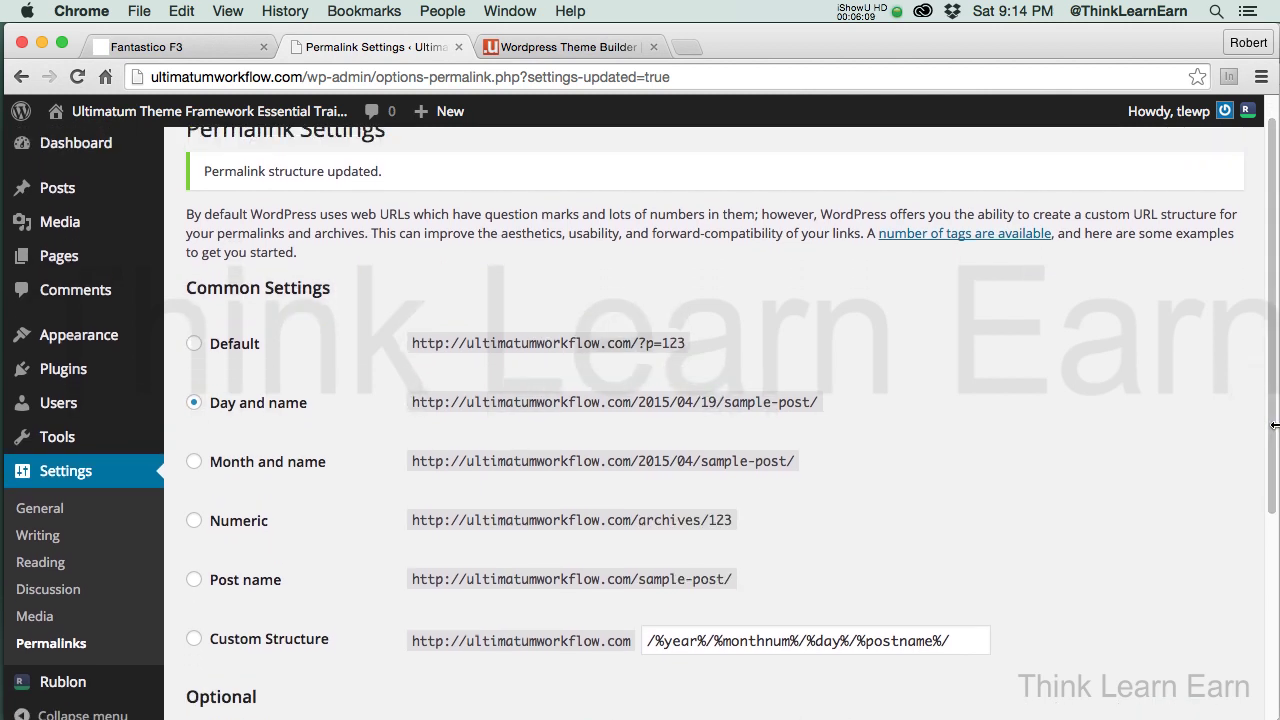